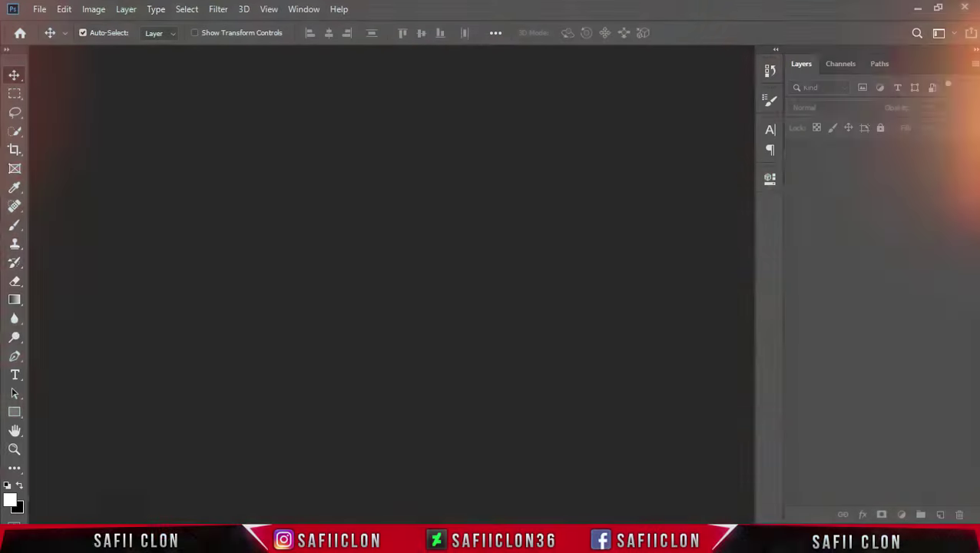
Step: Open lana-graves-jl5gx0-Ytw8-unsplash from the EDITING > Glass folder
left_click(40, 10)
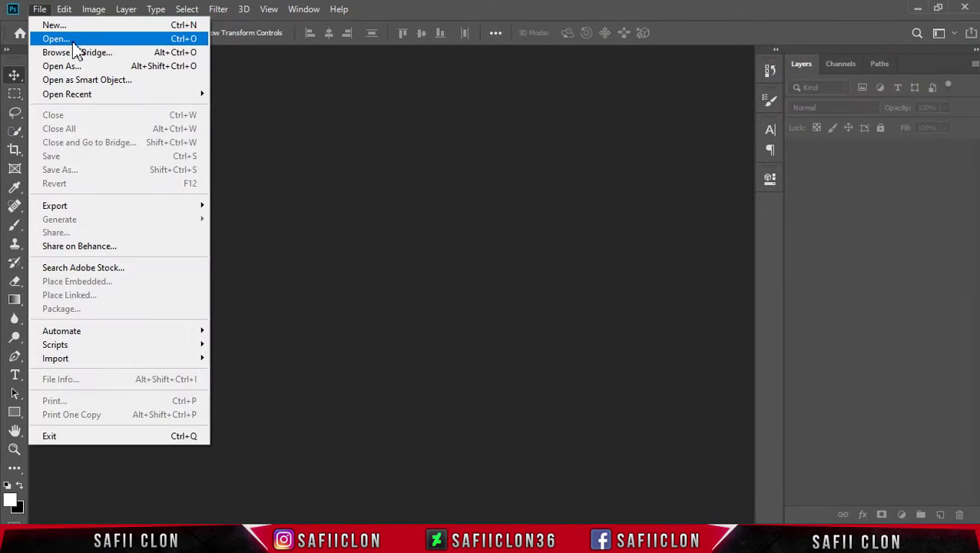
left_click(73, 39)
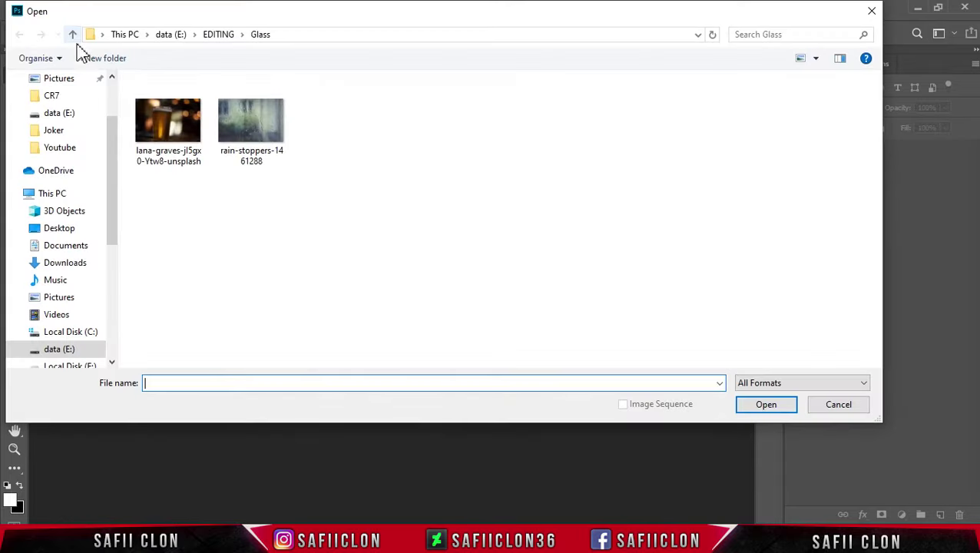
left_click(173, 128)
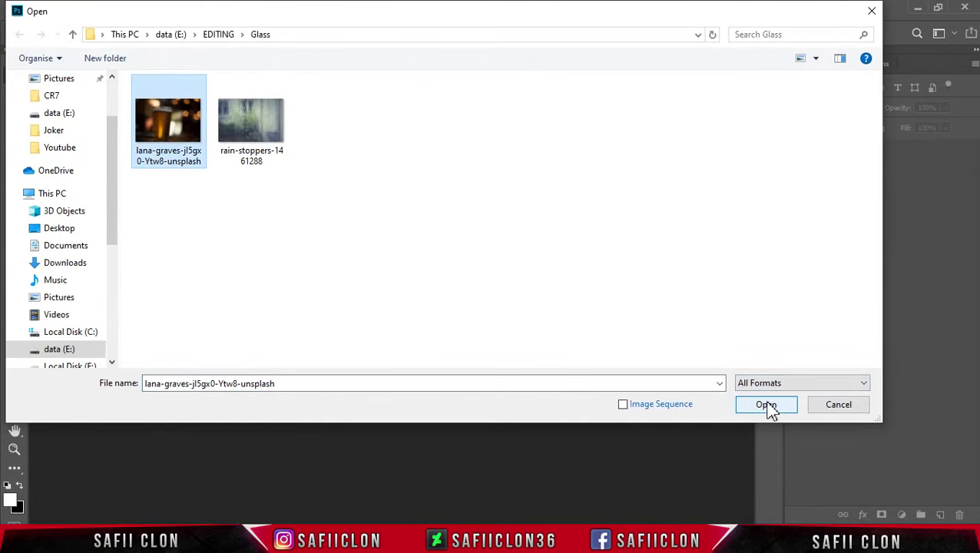
left_click(766, 404)
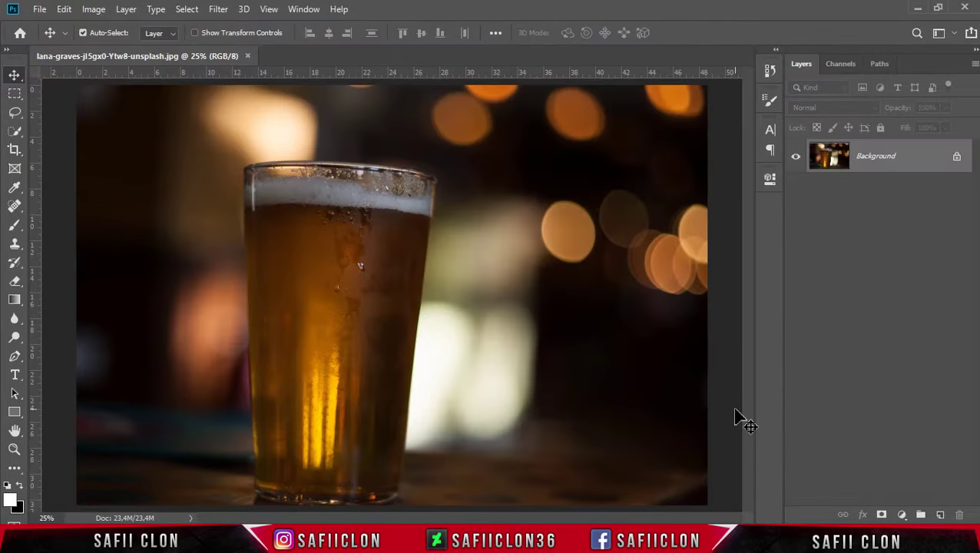
Step: Unlock the Background layer and duplicate it
left_click(957, 158)
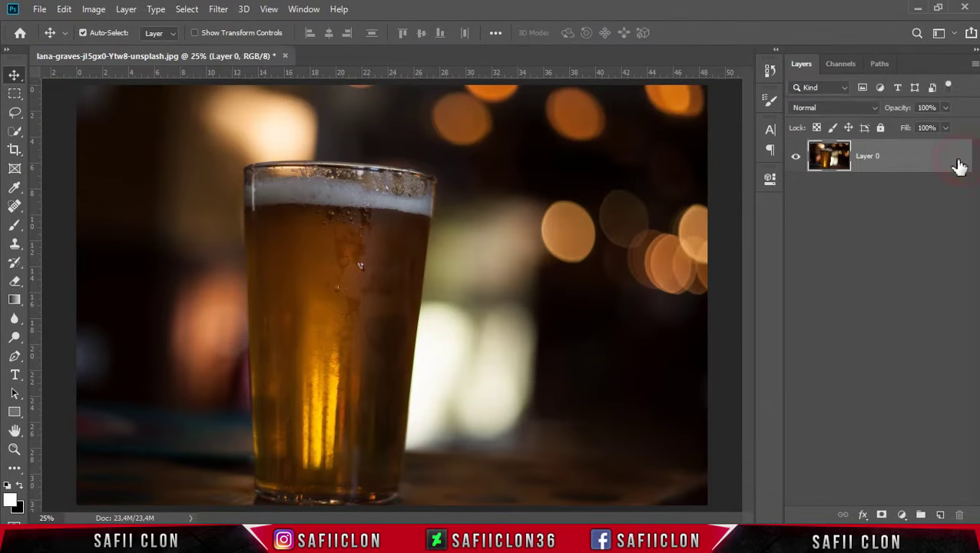
right_click(906, 159)
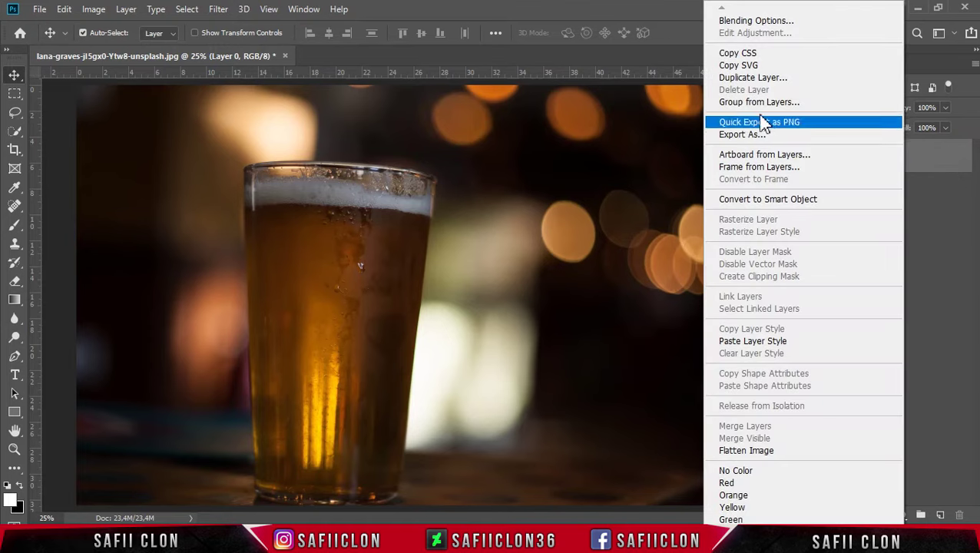
left_click(743, 77)
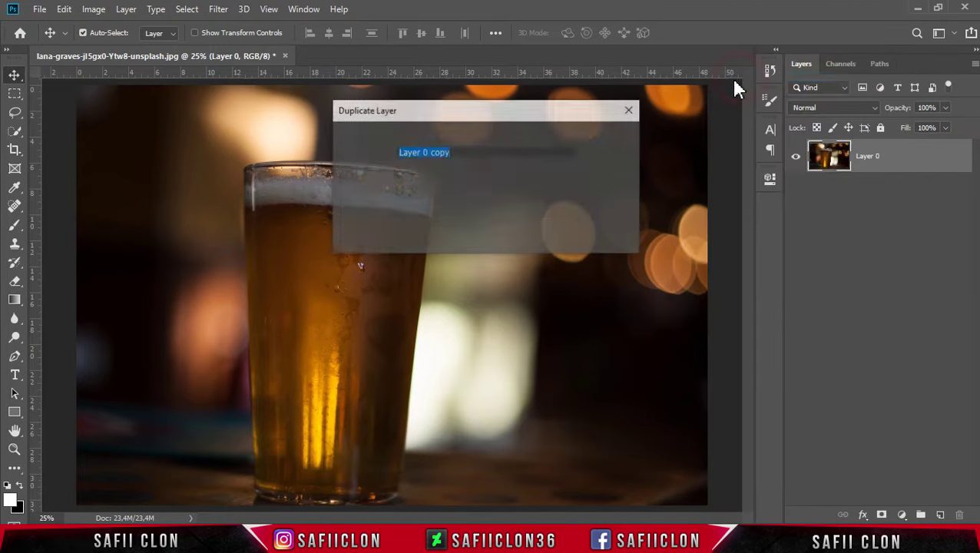
left_click(610, 139)
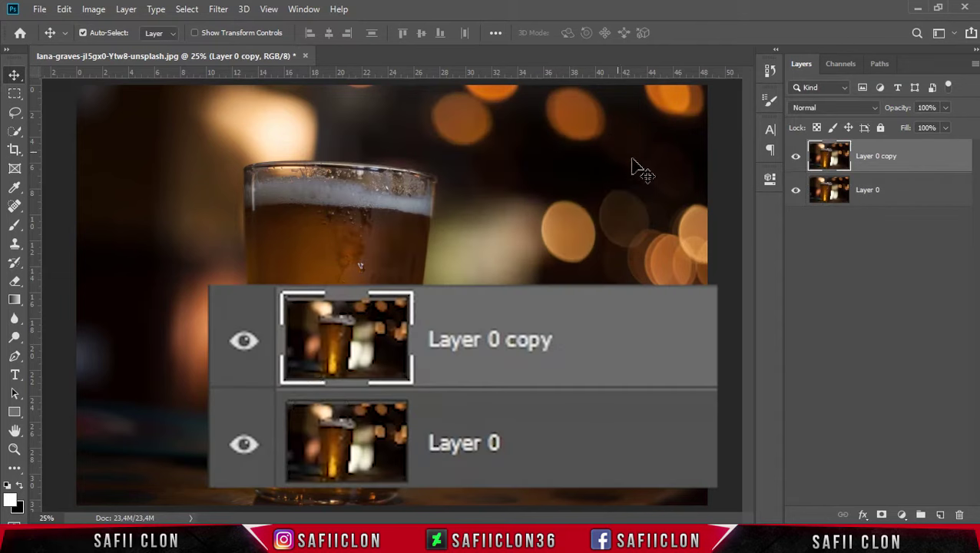
Step: Rename the copy MODEL and the original ORIGINAL, leaving MODEL active
double_click(884, 160)
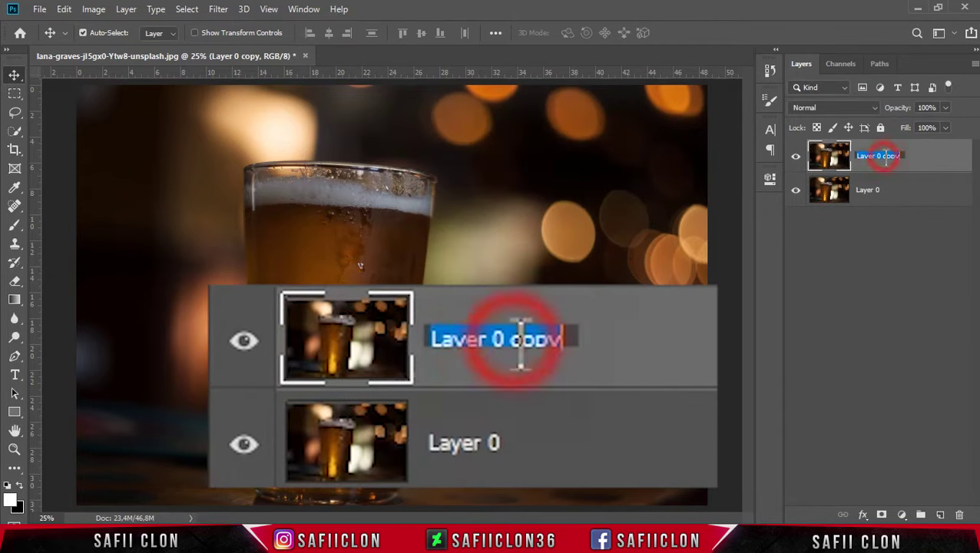
type("MODEL")
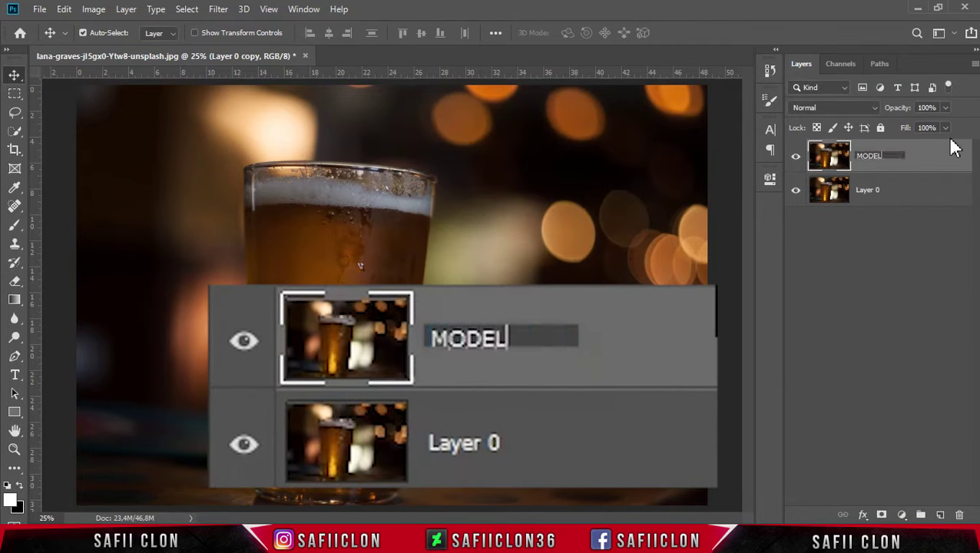
left_click(919, 157)
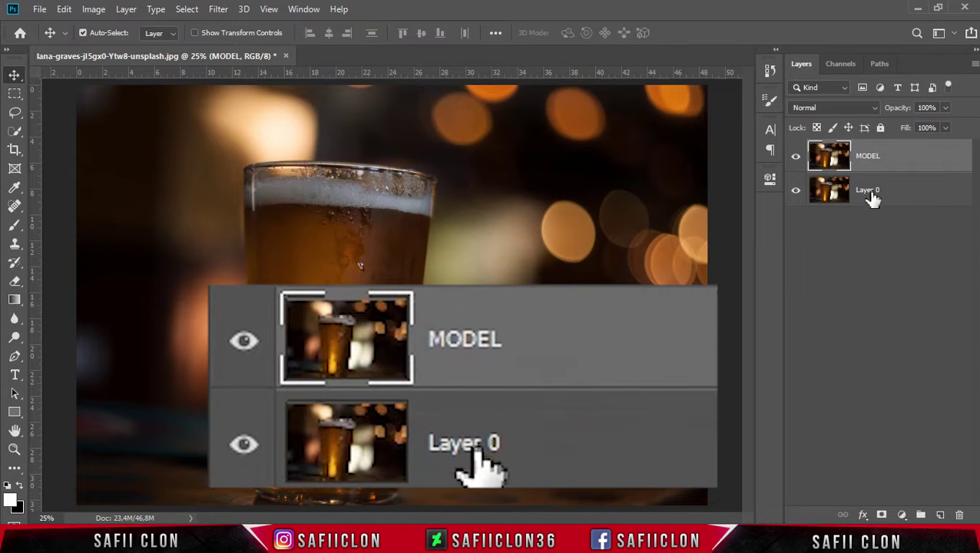
left_click(870, 197)
double_click(870, 196)
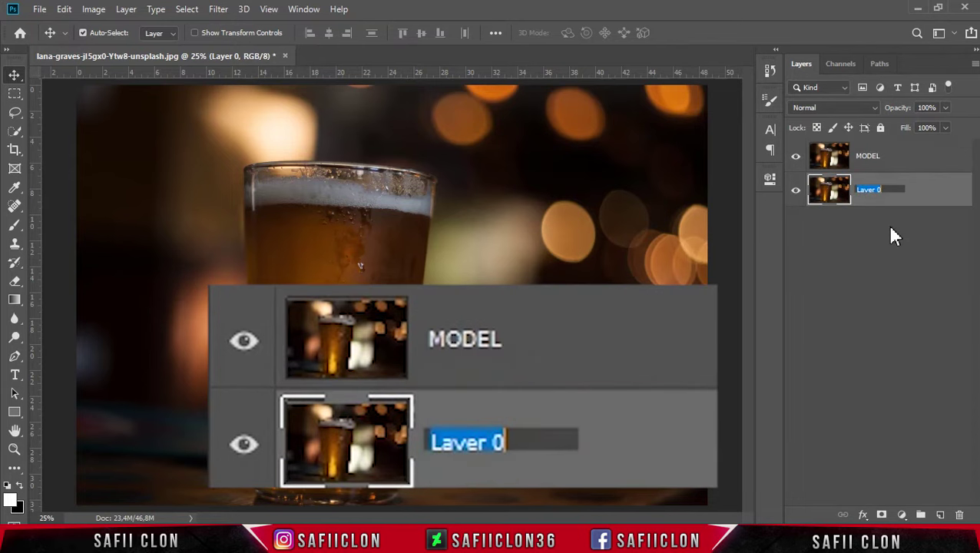
type("ORIGINAL")
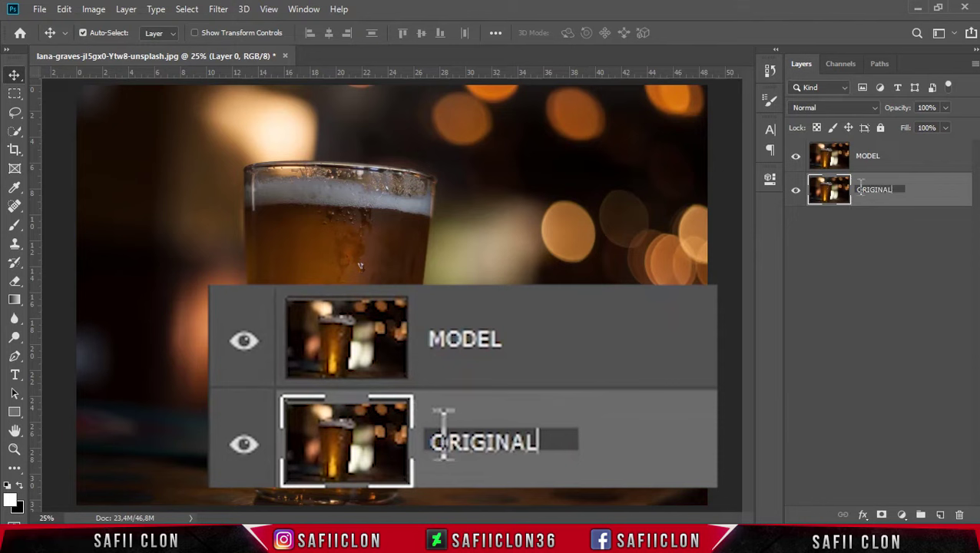
left_click(912, 188)
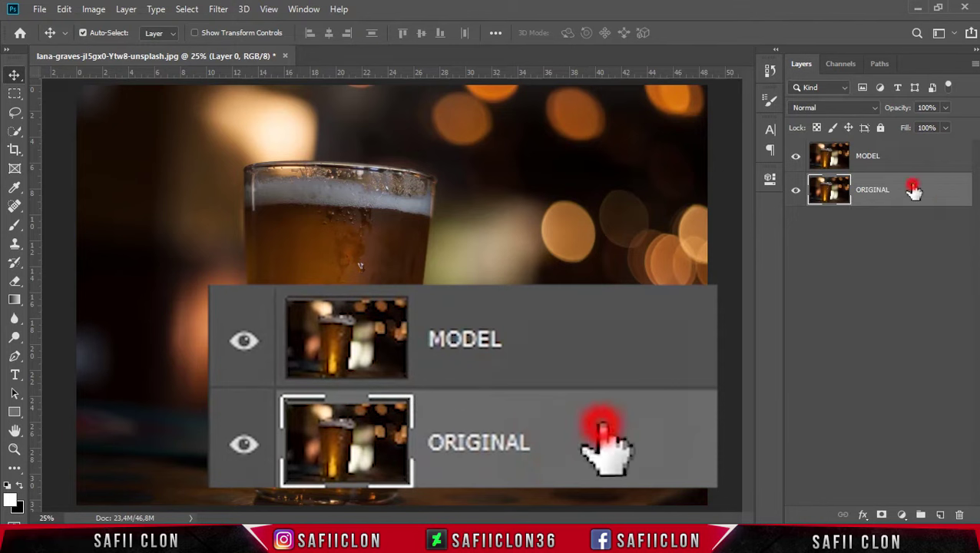
left_click(902, 168)
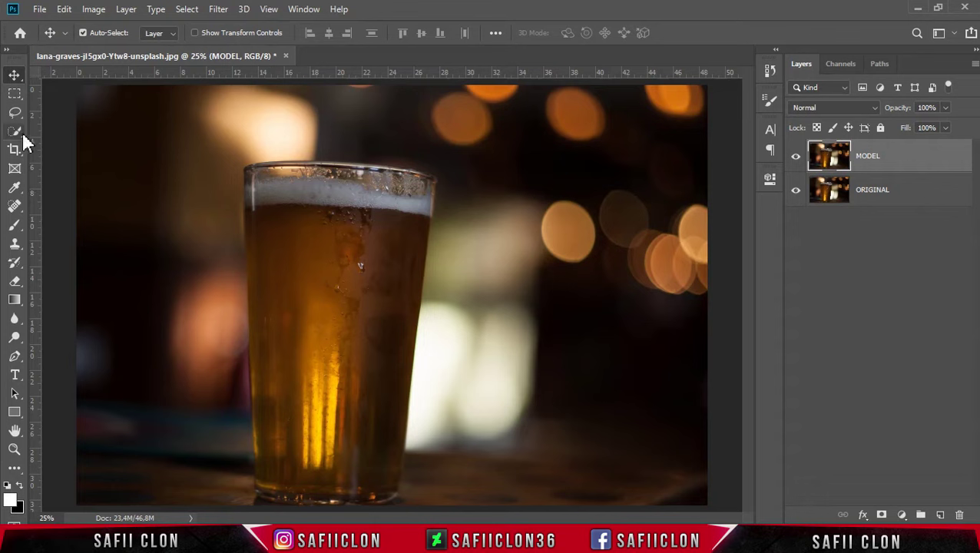
left_click(15, 131)
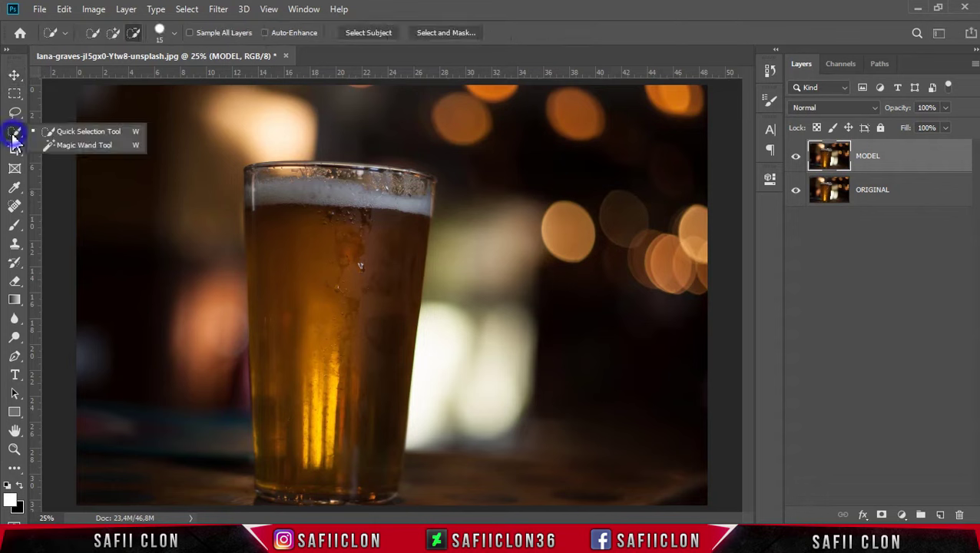
Step: Select the whole beer glass and its rim on MODEL with Quick Selection
left_click(99, 135)
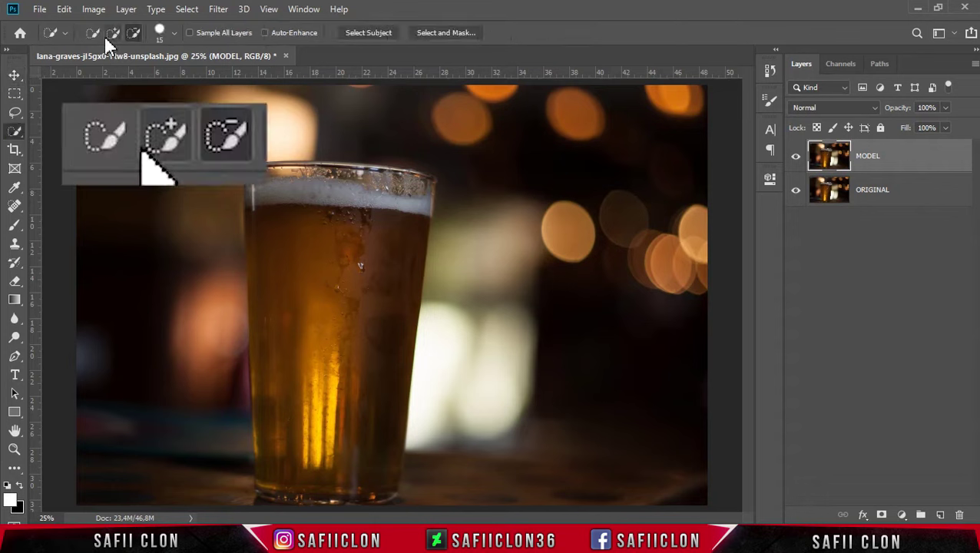
left_click(114, 35)
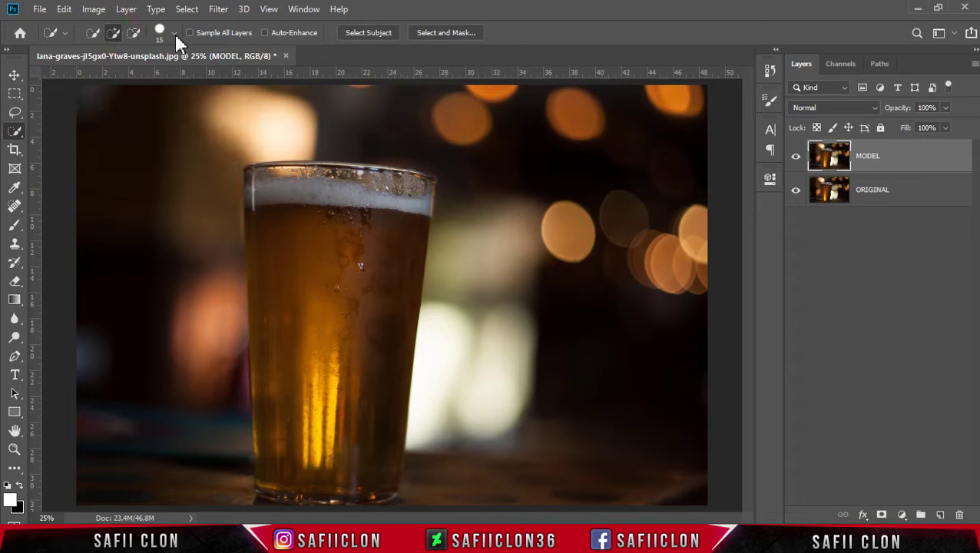
left_click(175, 33)
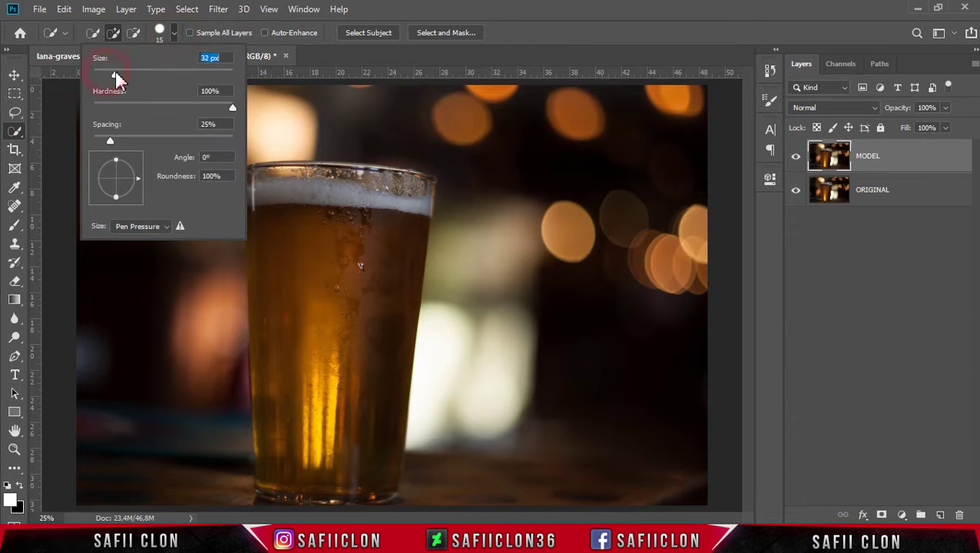
left_click(175, 33)
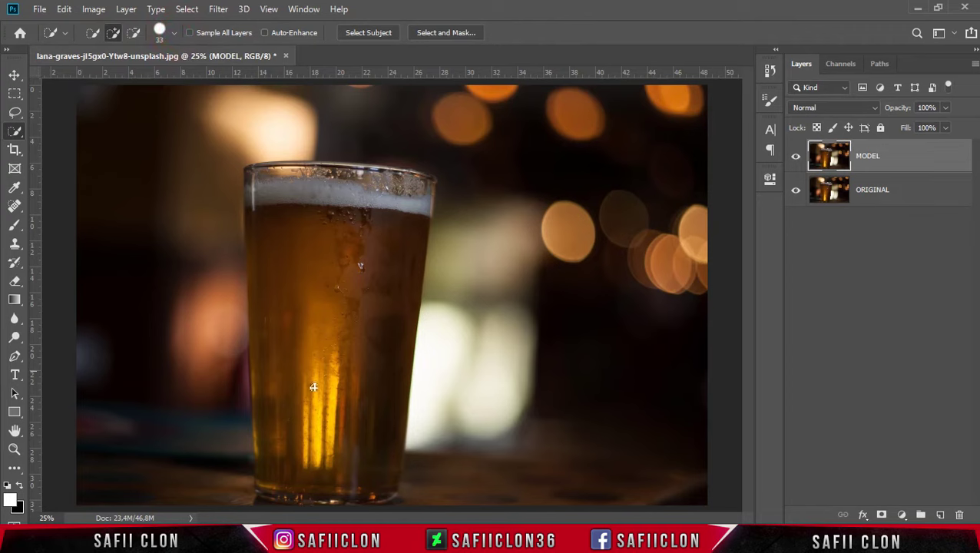
left_click_drag(329, 398, 361, 358)
left_click_drag(315, 316, 330, 292)
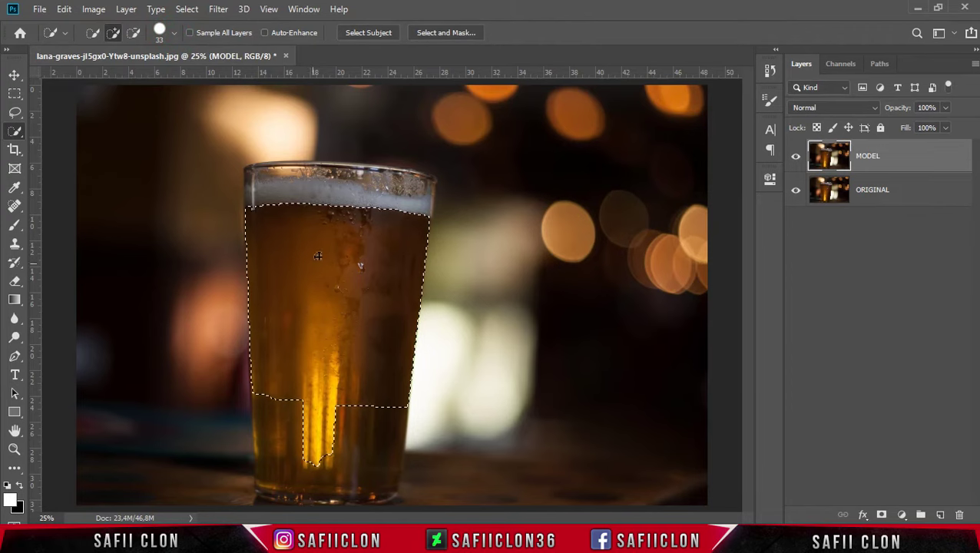
key("ctrl+plus")
key("ctrl+plus")
scroll(255, 376, "up", 5)
key("bracketleft")
key("bracketleft")
mouse_move(109, 236)
left_mouse_down()
mouse_move(230, 171)
mouse_move(475, 197)
left_mouse_up()
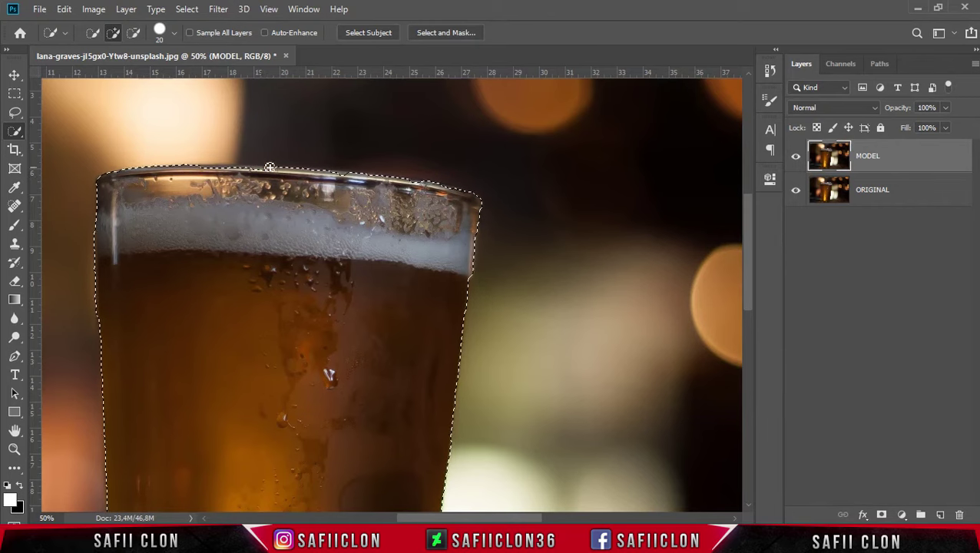
left_click_drag(269, 163, 414, 184)
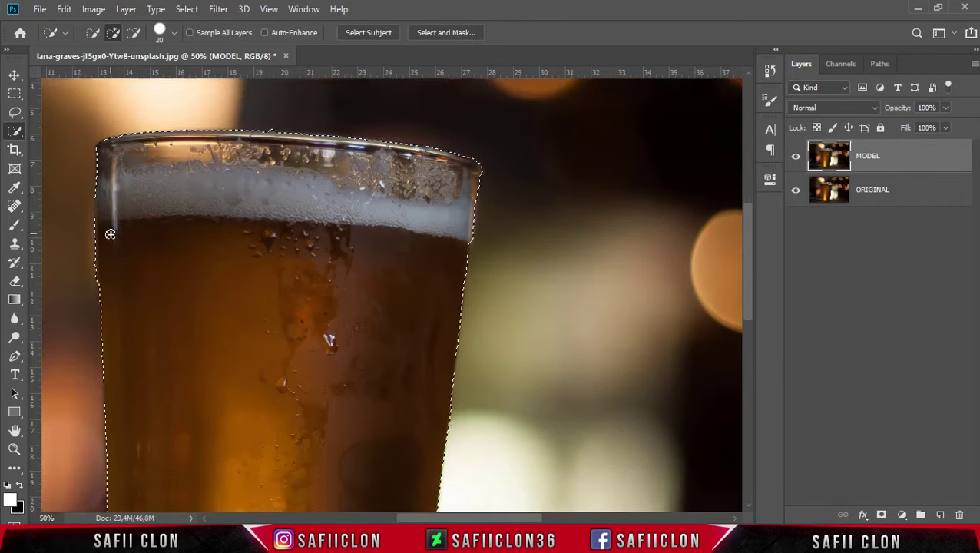
Step: Trim the selection's stray spread along the glass base with a size-10 brush
scroll(115, 327, "down", 10)
scroll(116, 327, "down", 5)
left_click_drag(347, 394, 393, 377)
key("ctrl+z")
key("bracketleft")
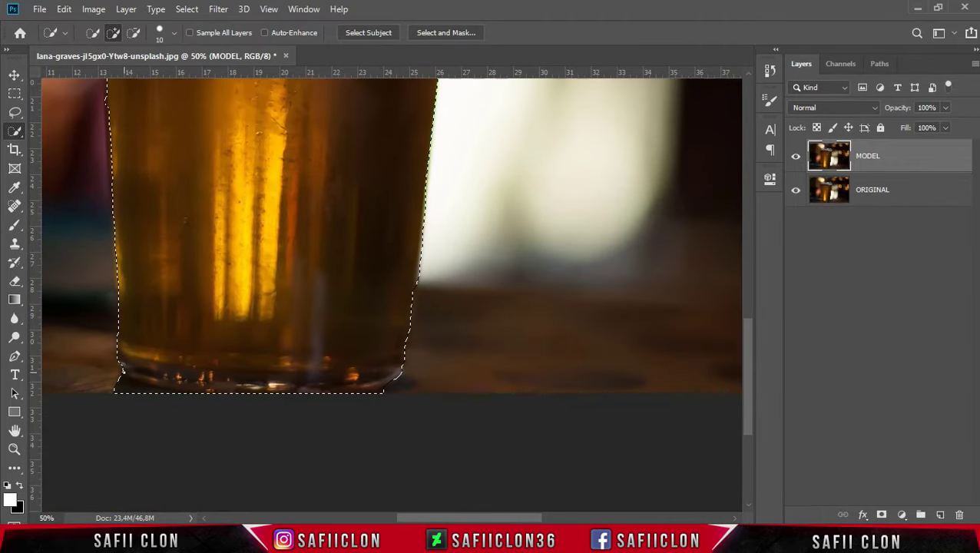
left_click(132, 32)
left_click(135, 398)
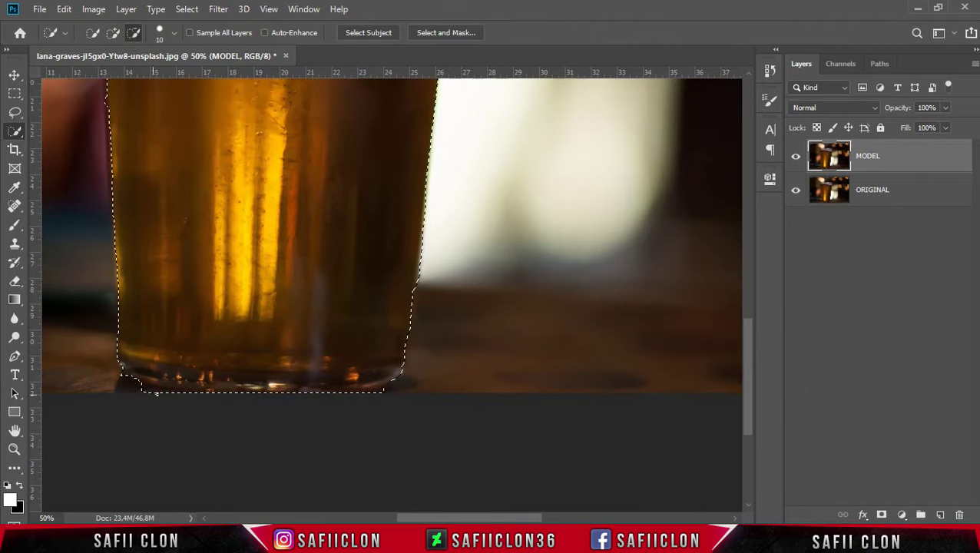
left_click(154, 394)
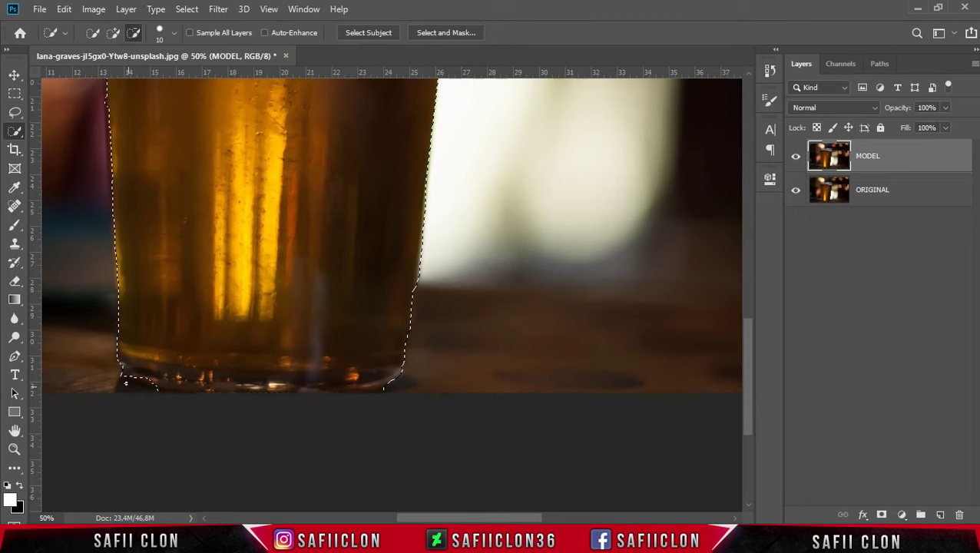
left_click_drag(203, 408, 385, 399)
Step: Add a layer mask from the glass selection to MODEL, targeting its image afterwards
key("ctrl+minus")
key("ctrl+minus")
key("ctrl+minus")
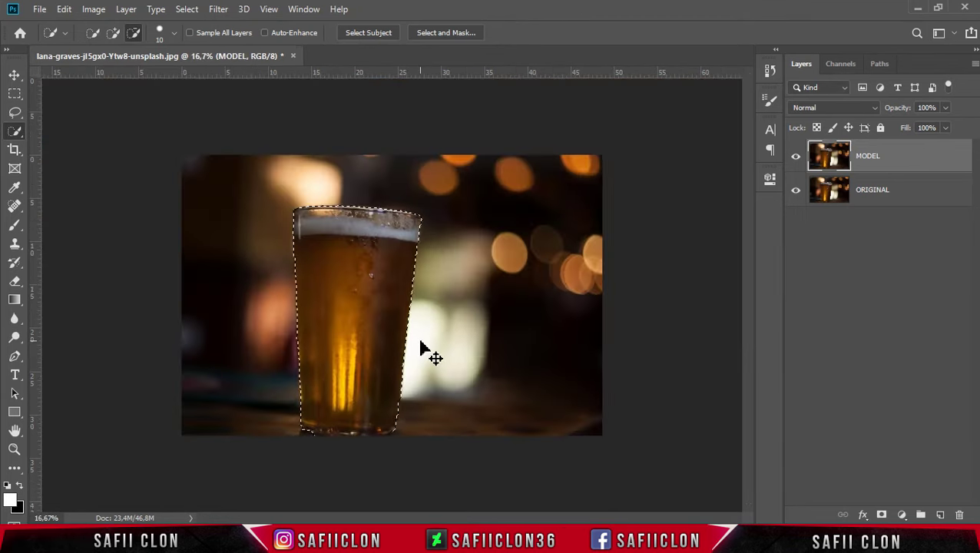
key("ctrl+plus")
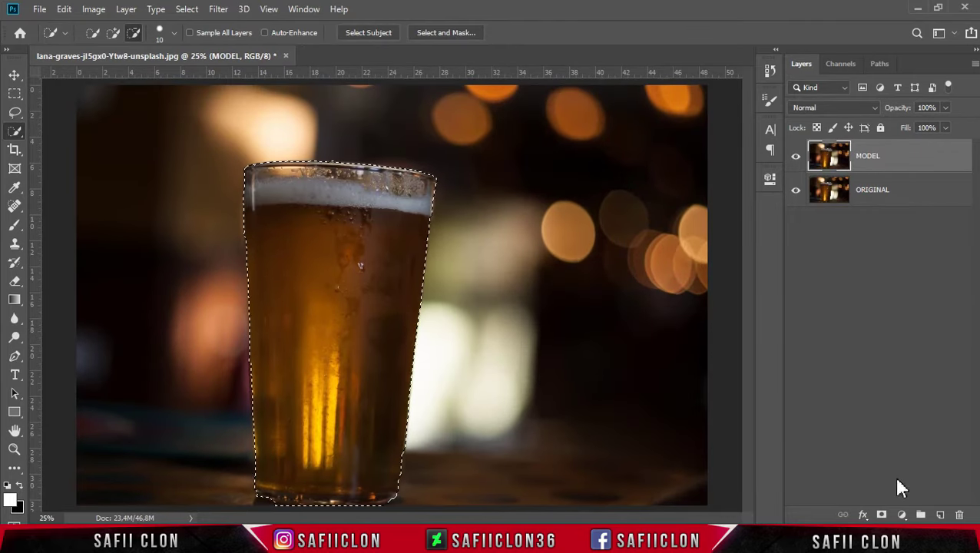
left_click(881, 515)
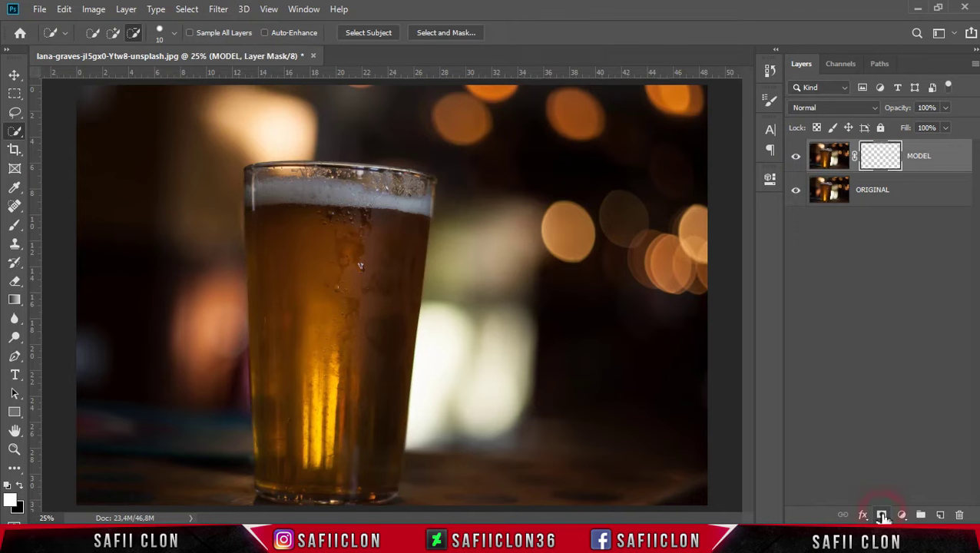
left_click(943, 157)
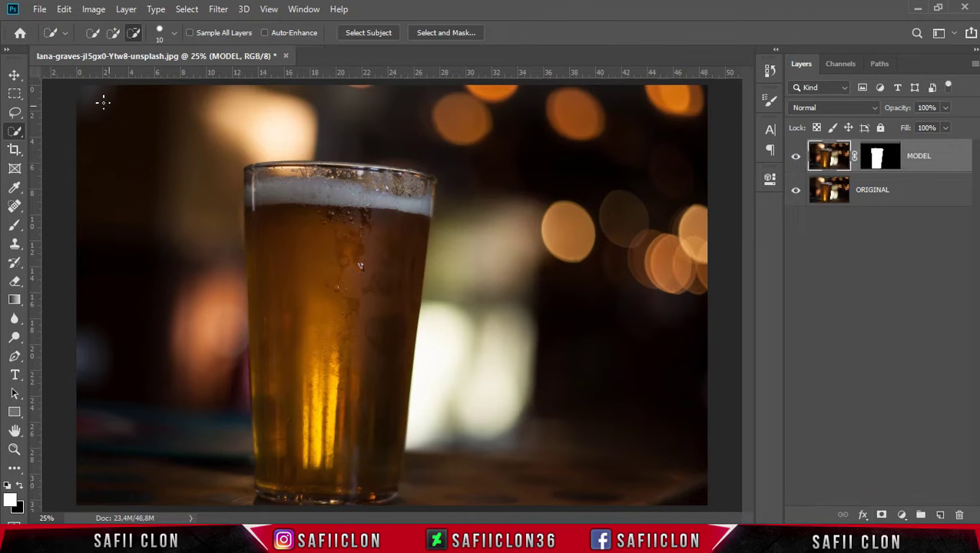
left_click(39, 9)
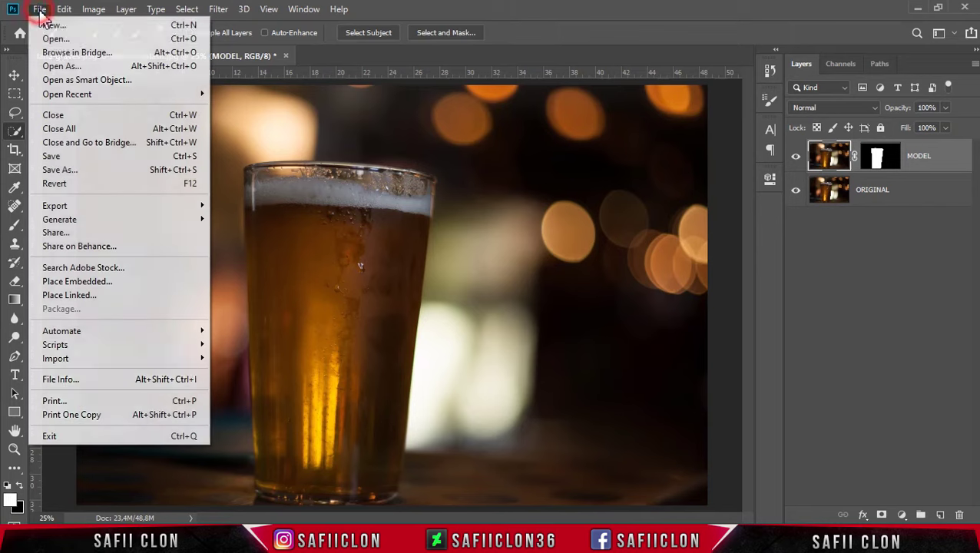
Step: Open the rain-stoppers image and drag it into the beer document as a layer
left_click(66, 39)
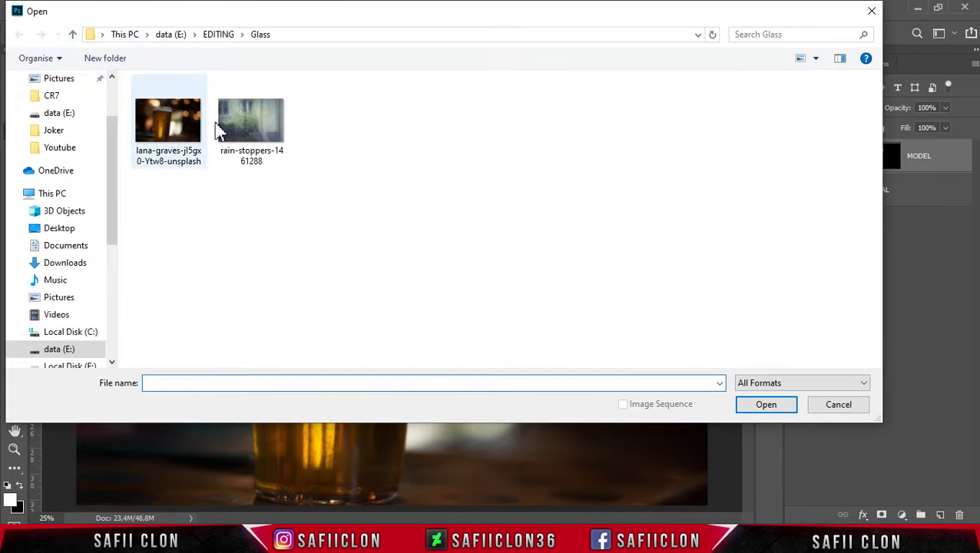
left_click(248, 132)
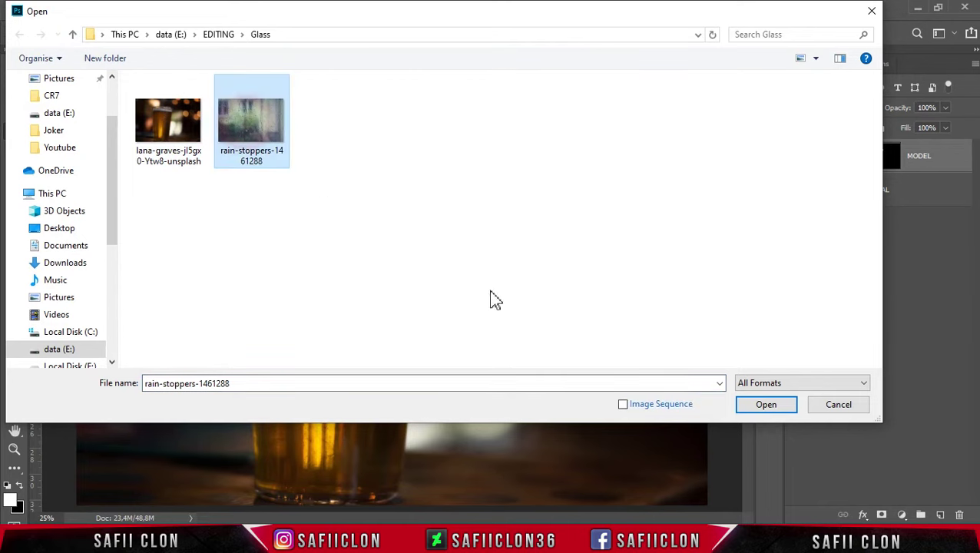
left_click(765, 409)
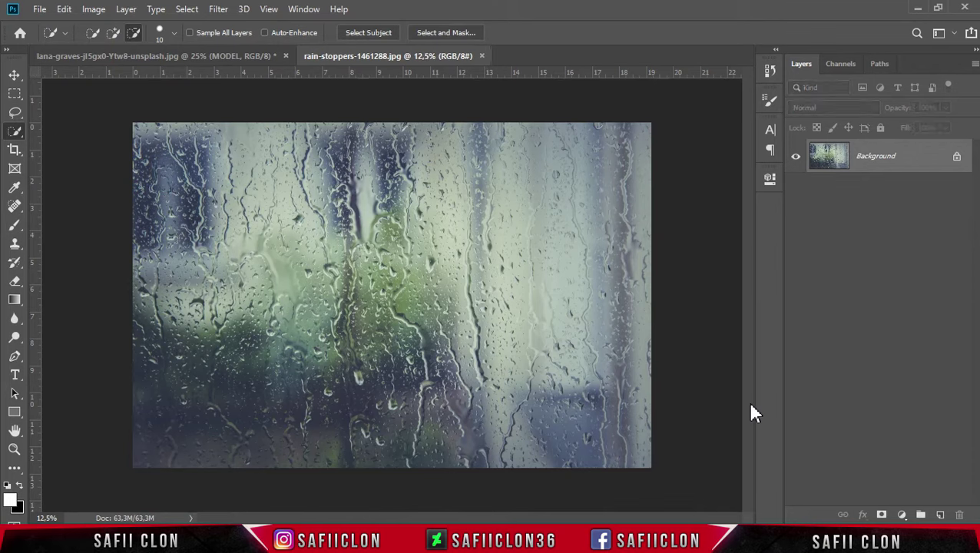
left_click_drag(918, 164, 182, 60)
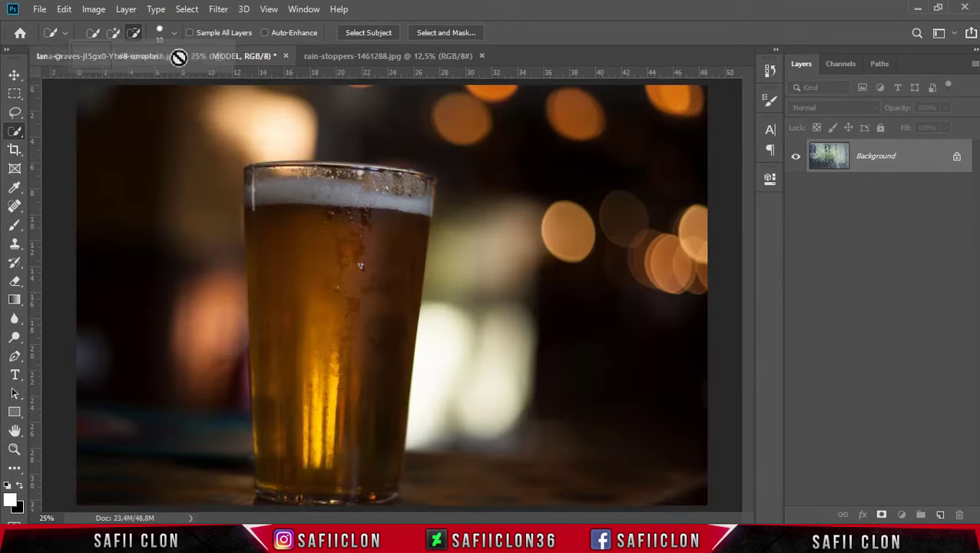
left_click_drag(182, 59, 394, 329)
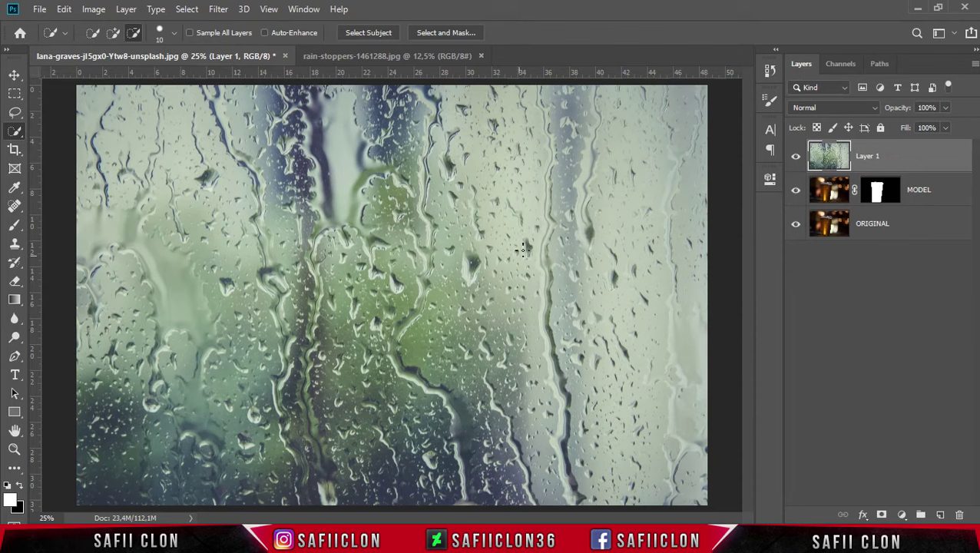
key("ctrl+minus")
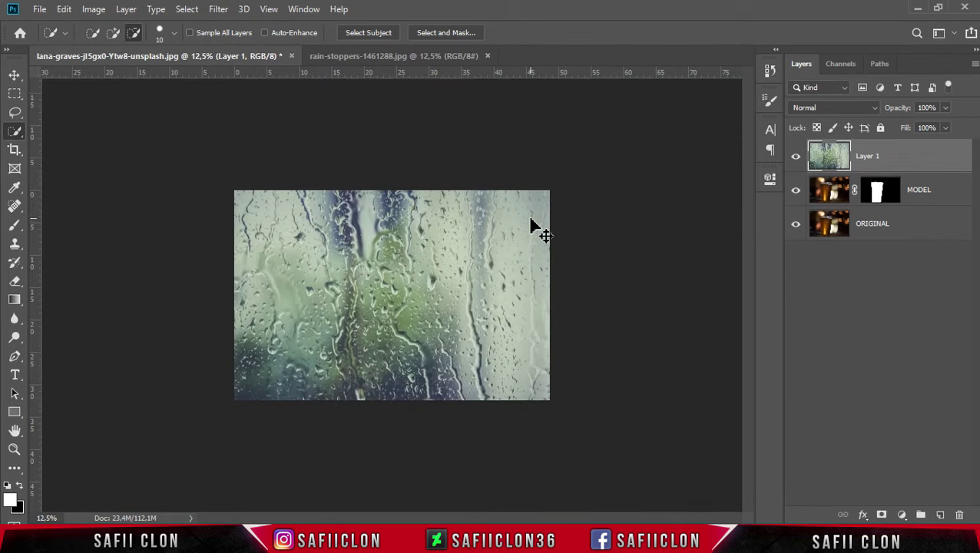
Step: Scale the raindrop layer to 51.17% over the glass and blend it in Soft Light
key("ctrl+t")
left_click_drag(133, 140, 279, 213)
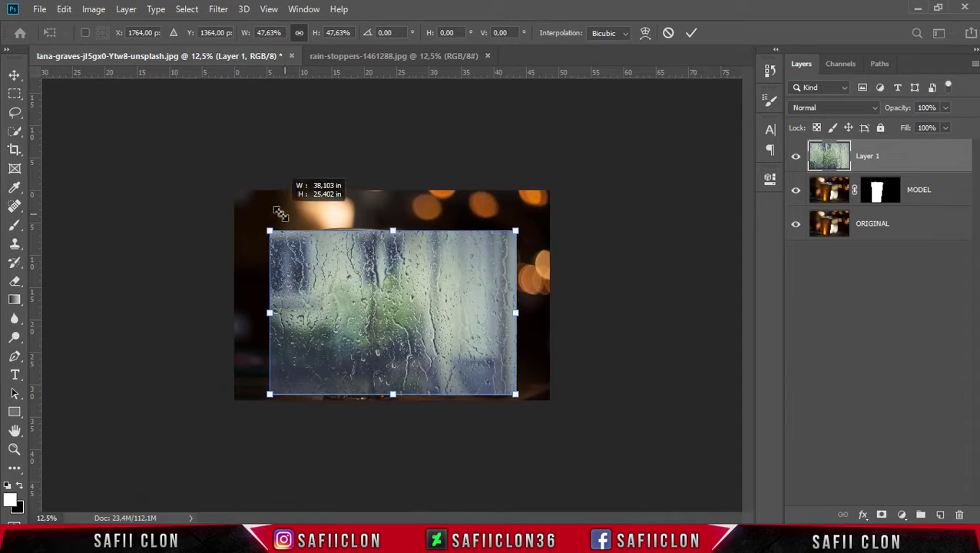
key("ctrl+plus")
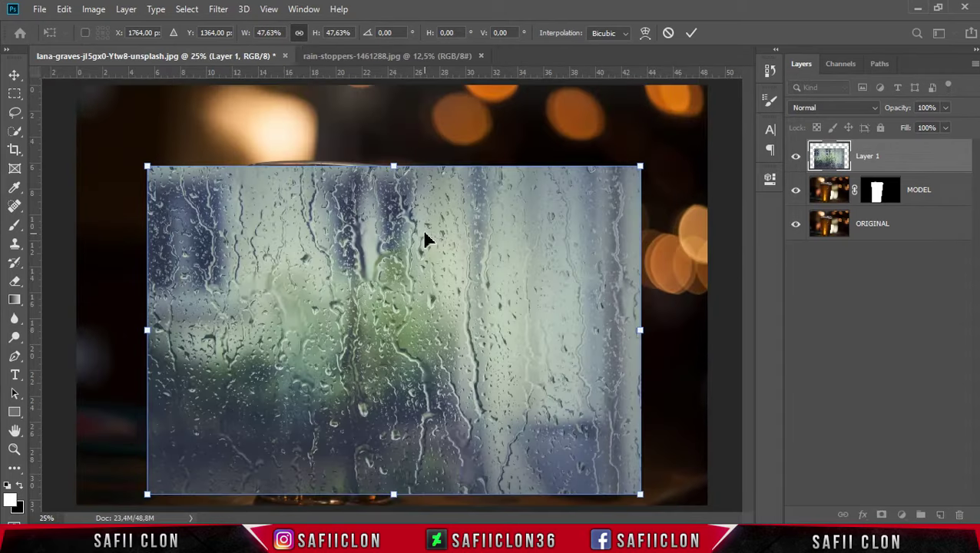
left_click(855, 109)
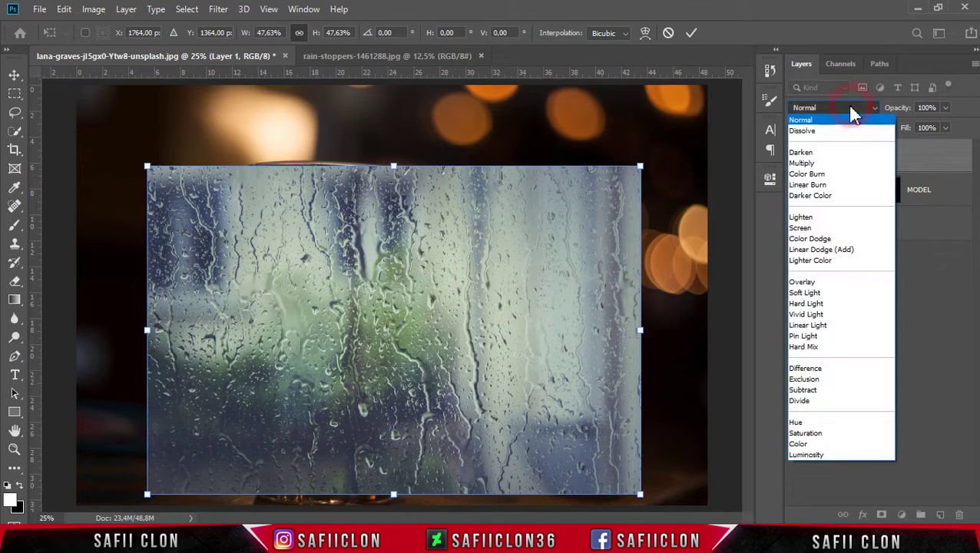
left_click(823, 294)
left_click_drag(481, 341, 443, 339)
left_click_drag(107, 169, 90, 158)
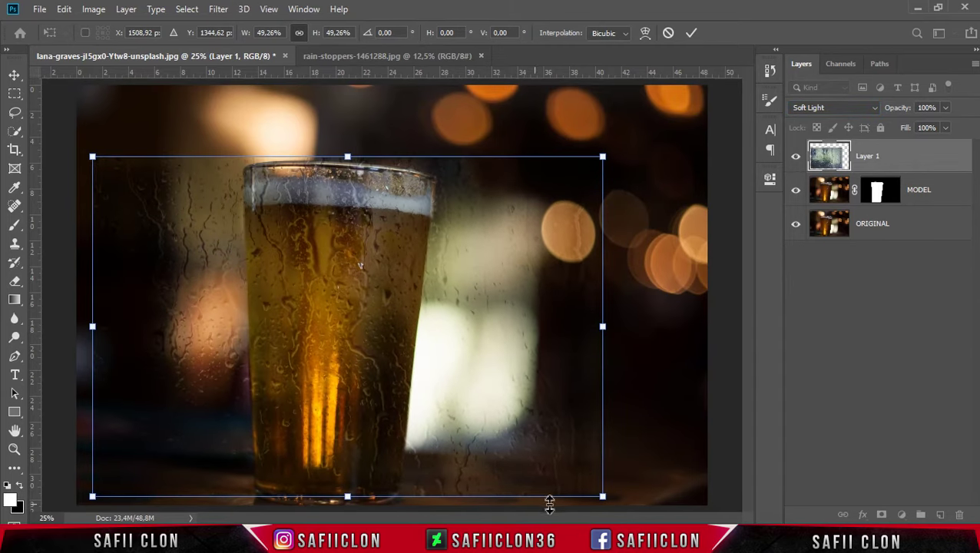
left_click_drag(602, 498, 622, 508)
mouse_move(472, 403)
left_mouse_down()
mouse_move(479, 391)
mouse_move(480, 401)
left_mouse_up()
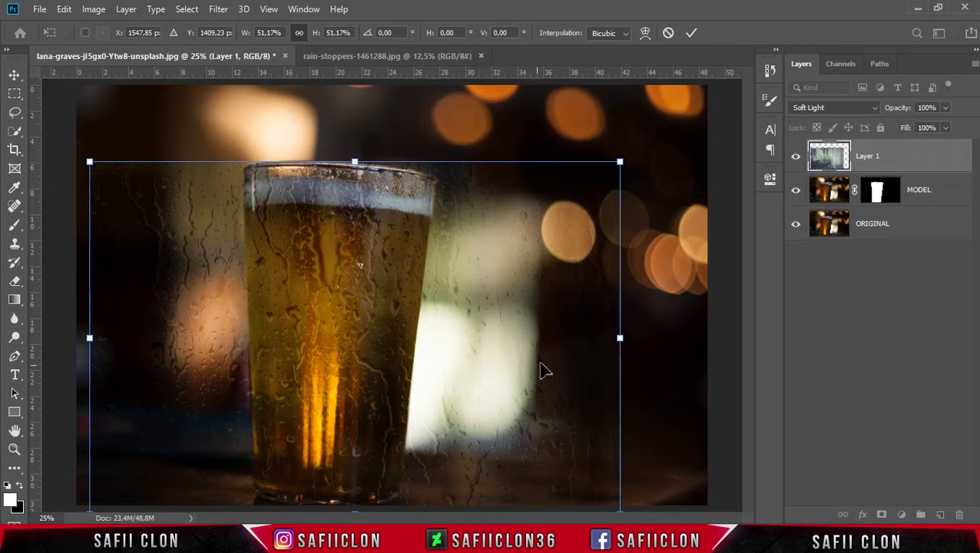
left_click(690, 33)
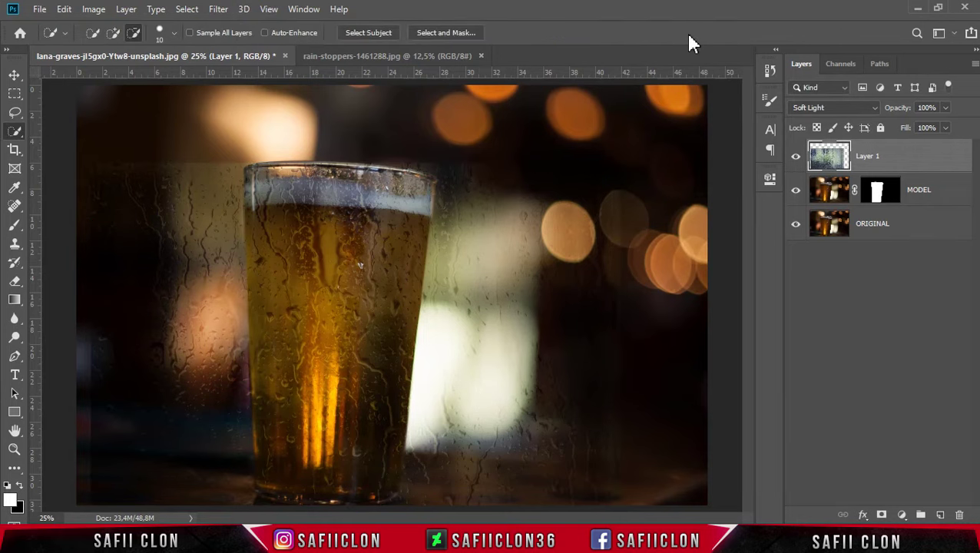
Step: Clip the raindrop Layer 1 to MODEL and add a layer mask to it
right_click(904, 161)
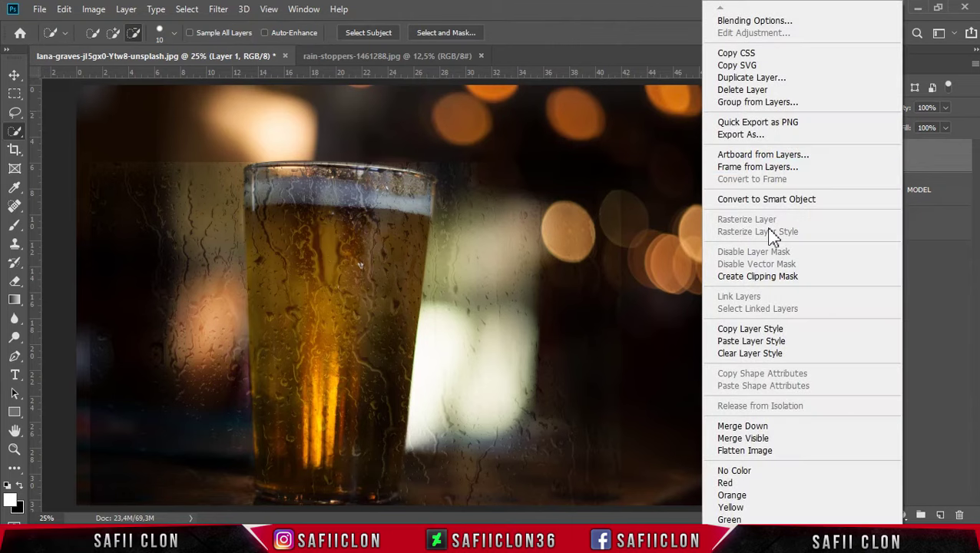
left_click(737, 278)
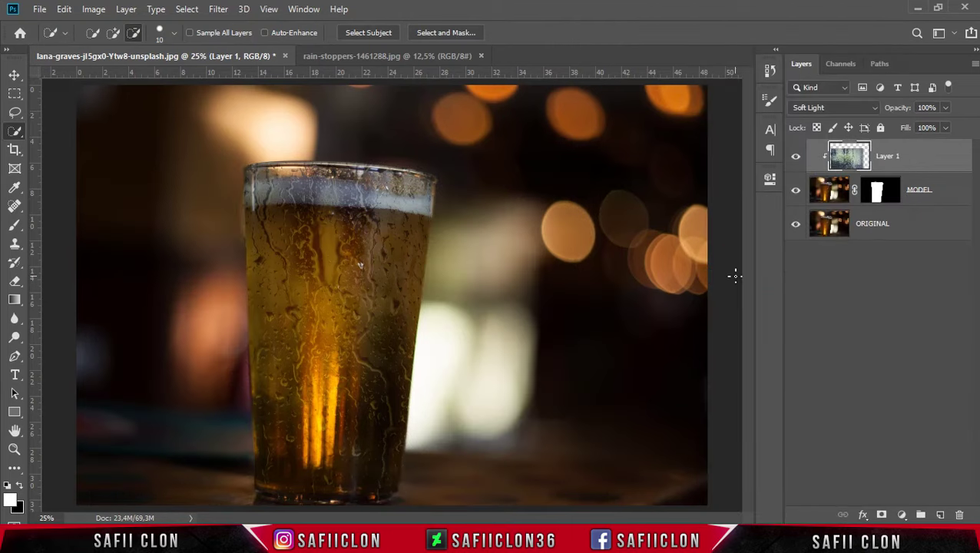
left_click(881, 515)
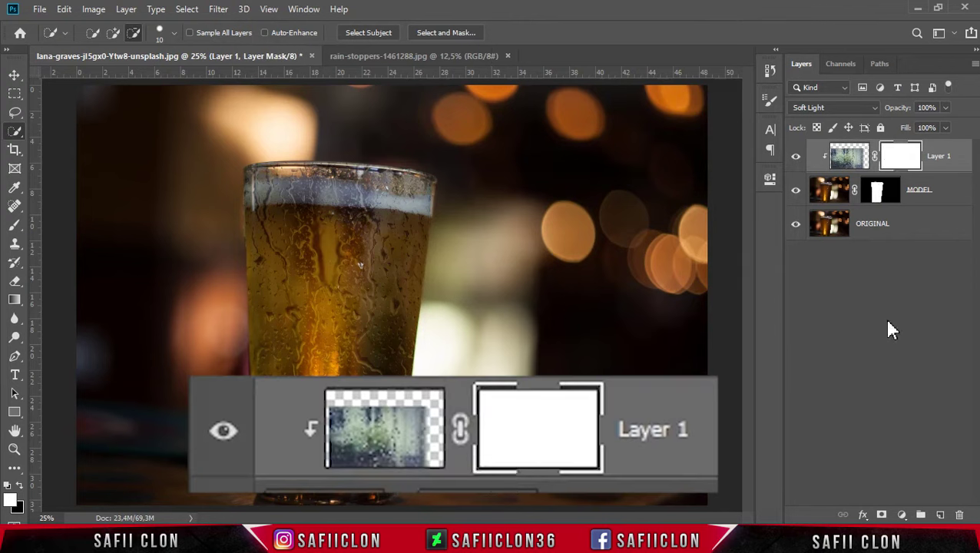
Step: Set up a soft round black brush at 15% opacity on Layer 1's mask
left_click(900, 159)
left_click(13, 224)
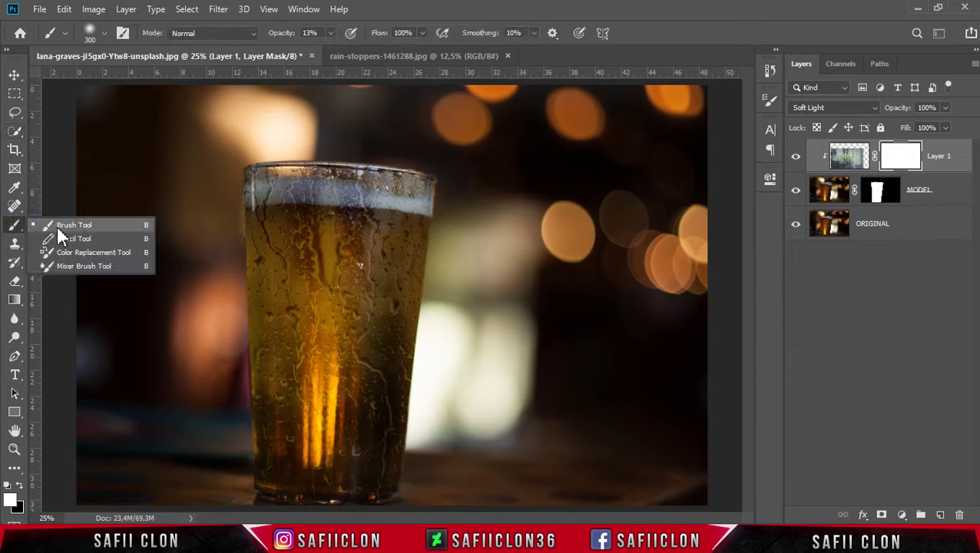
left_click(75, 225)
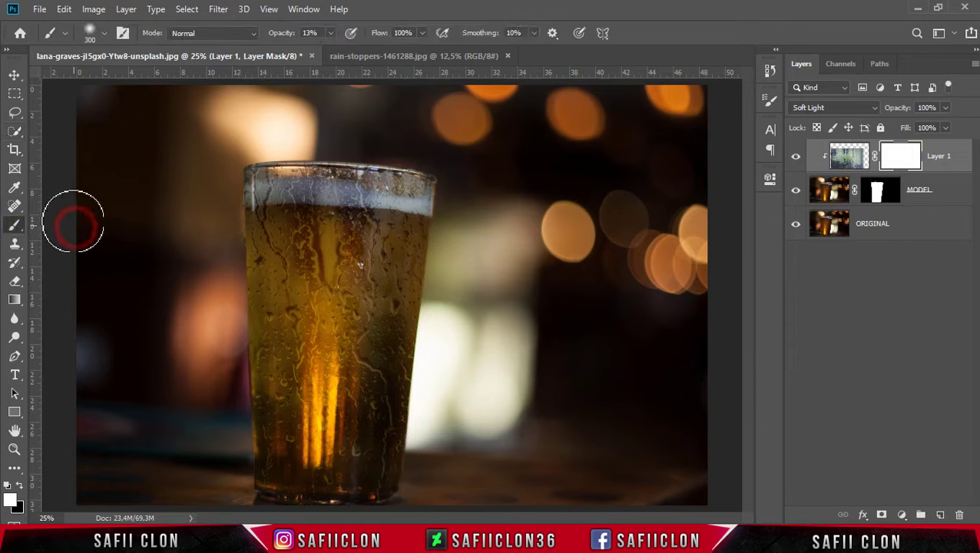
left_click(91, 33)
left_click(84, 194)
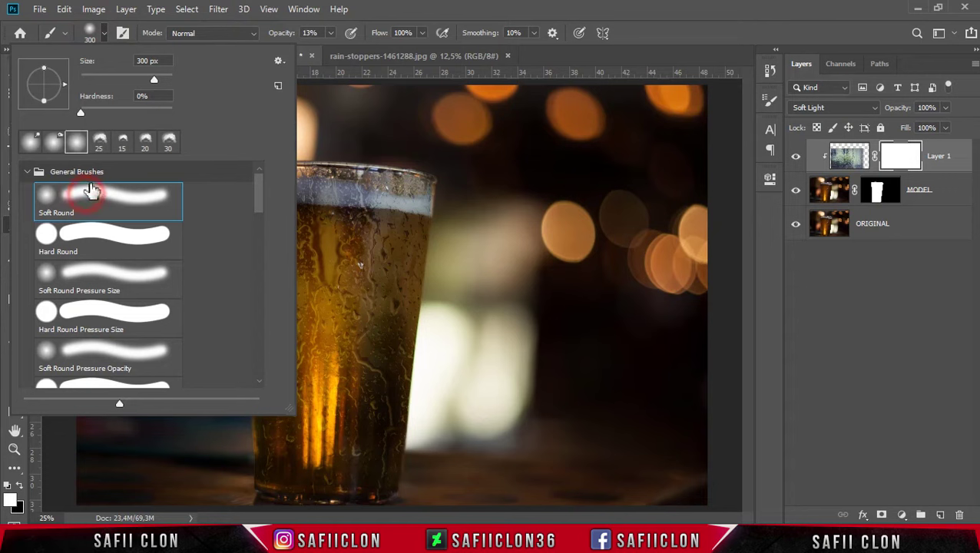
left_click(106, 34)
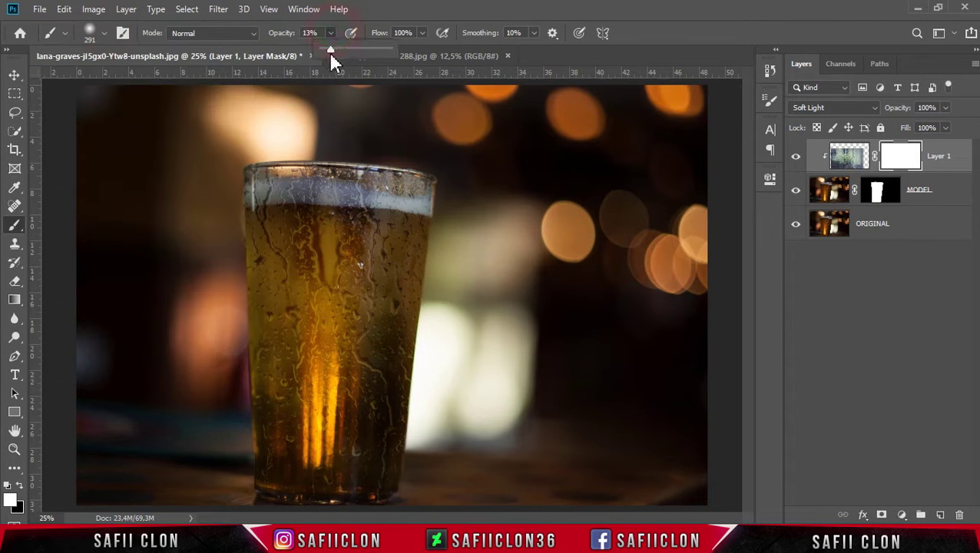
left_click(328, 33)
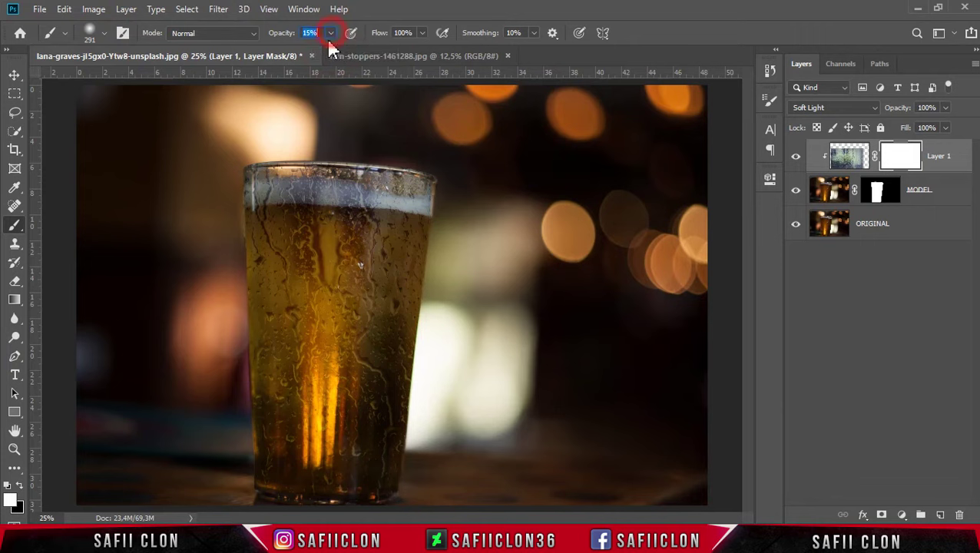
left_click(17, 487)
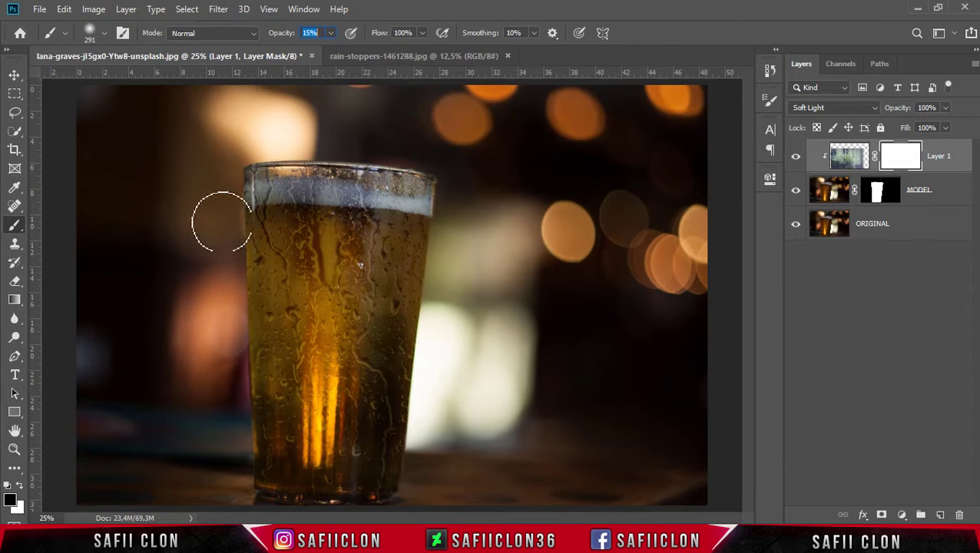
Step: Fade the raindrops near the rim and base with a 300 px brush at 12%
left_click_drag(381, 180, 264, 171)
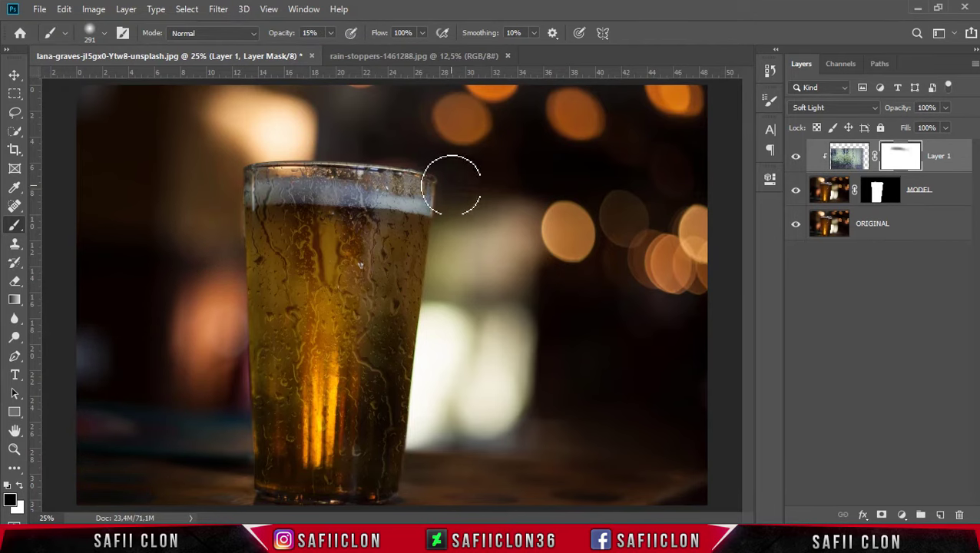
key("ctrl+minus")
key("bracketright")
left_click_drag(390, 427, 287, 404)
key("1")
key("2")
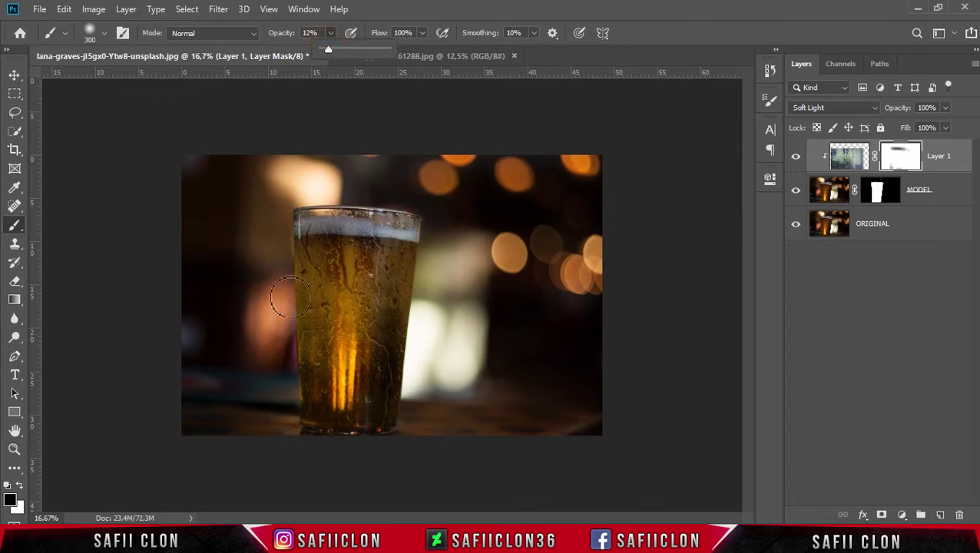
left_click_drag(399, 440, 390, 449)
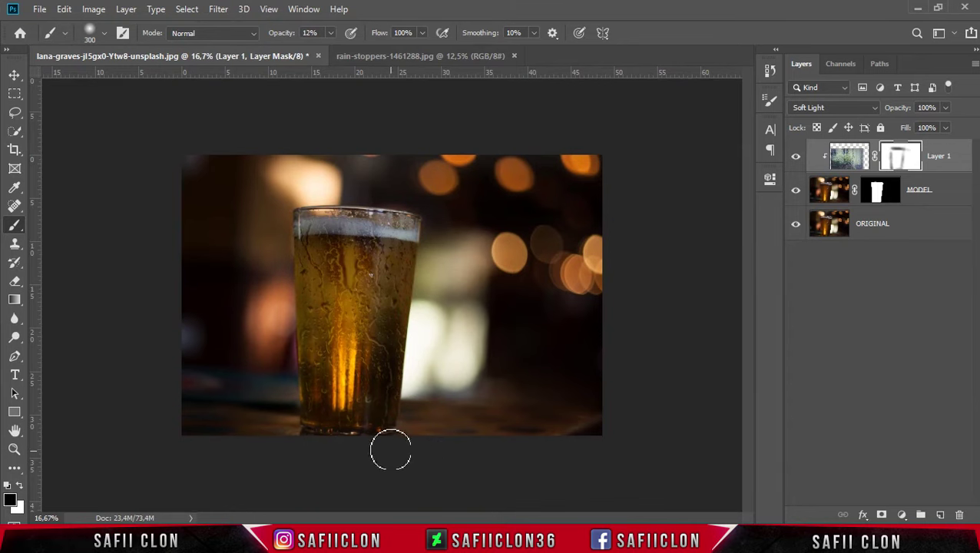
key("ctrl+plus")
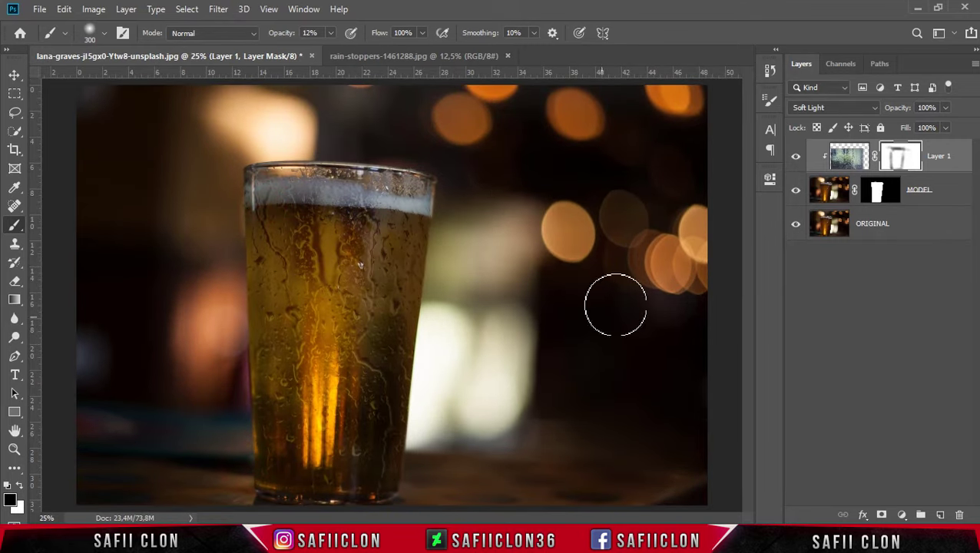
Step: Compare with the drops hidden, then soften drops across the top and bottom-left
left_click(797, 158)
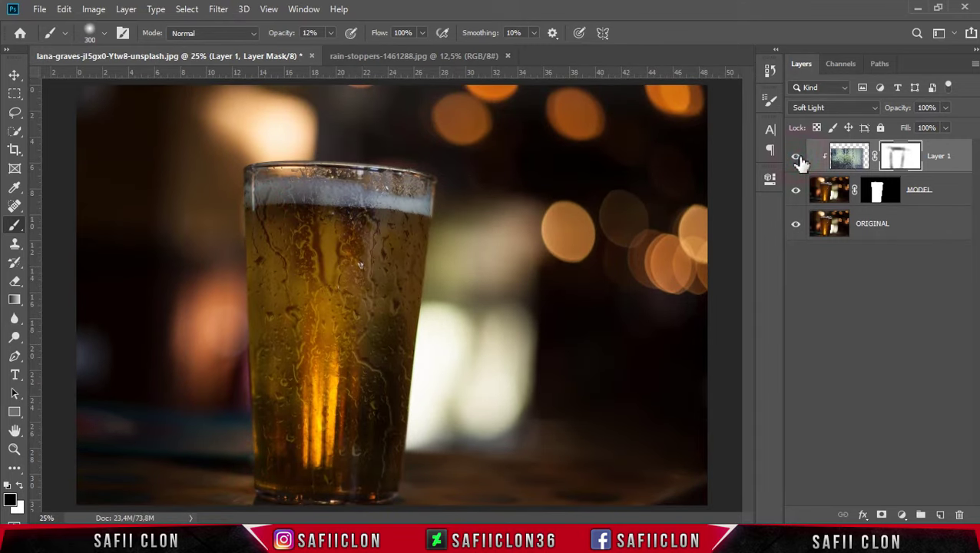
left_click(797, 158)
left_click(796, 158)
left_click_drag(376, 229, 327, 219)
mouse_move(382, 406)
left_mouse_down()
mouse_move(379, 433)
mouse_move(274, 466)
mouse_move(322, 240)
mouse_move(262, 372)
mouse_move(221, 225)
mouse_move(233, 447)
mouse_move(446, 273)
mouse_move(423, 479)
mouse_move(323, 485)
mouse_move(424, 478)
left_mouse_up()
left_click(943, 156)
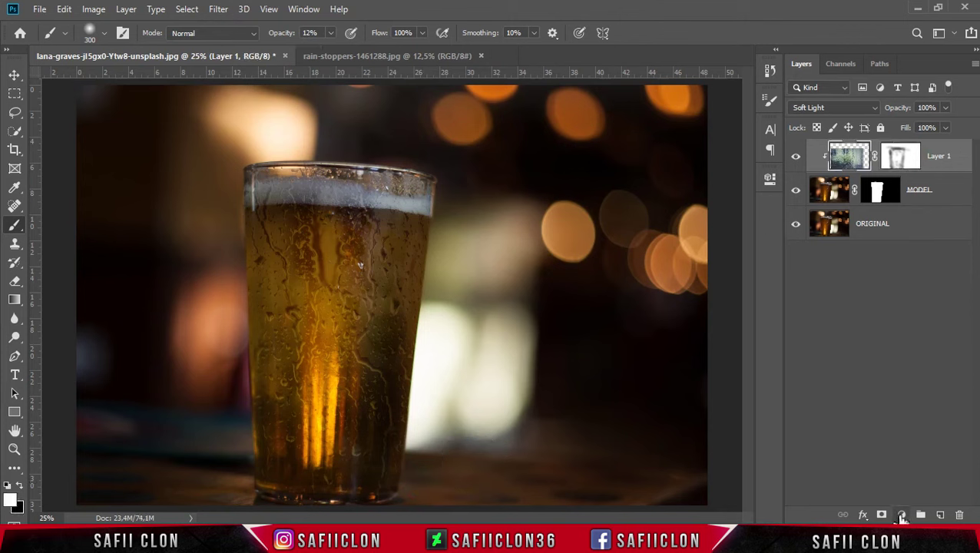
Step: Add a Curves adjustment clipped to Layer 1 with a 147/112 midpoint
left_click(901, 516)
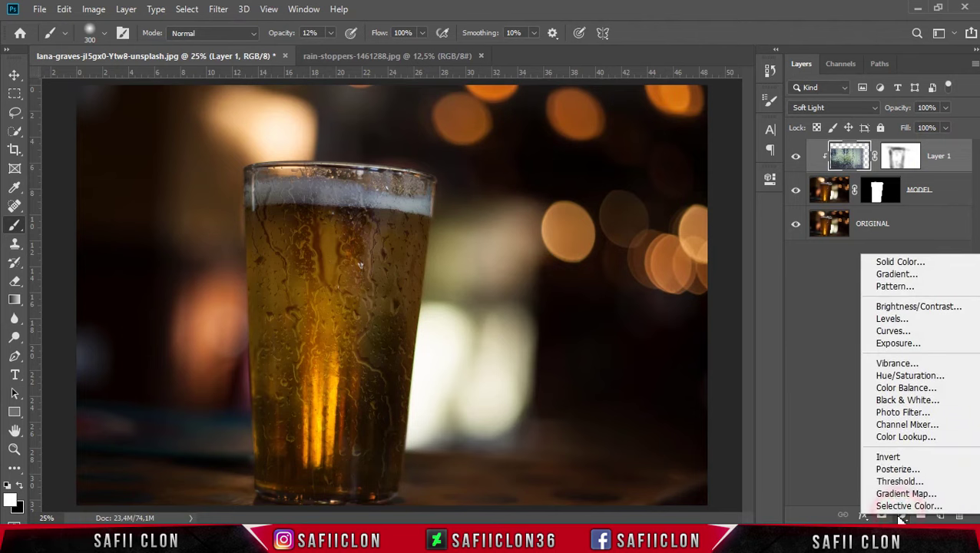
left_click(894, 331)
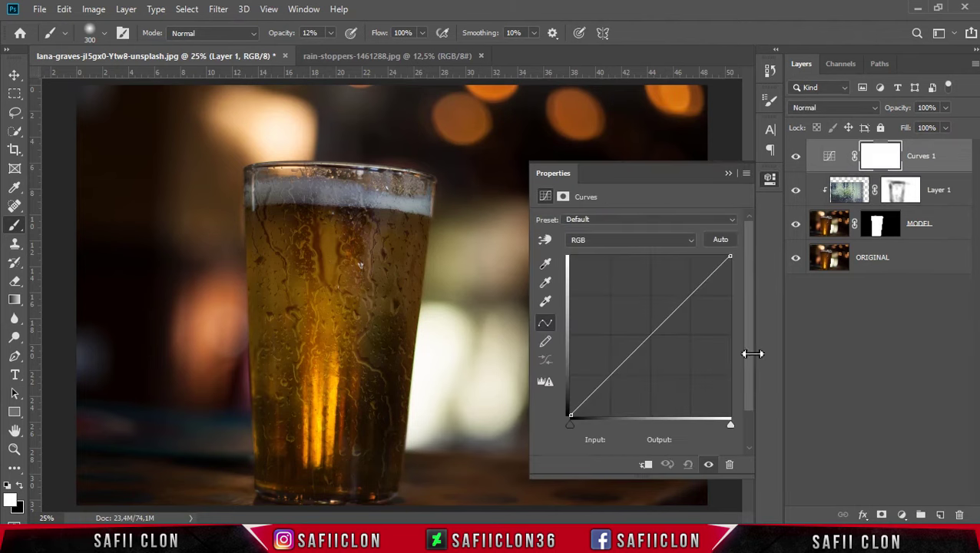
left_click(645, 465)
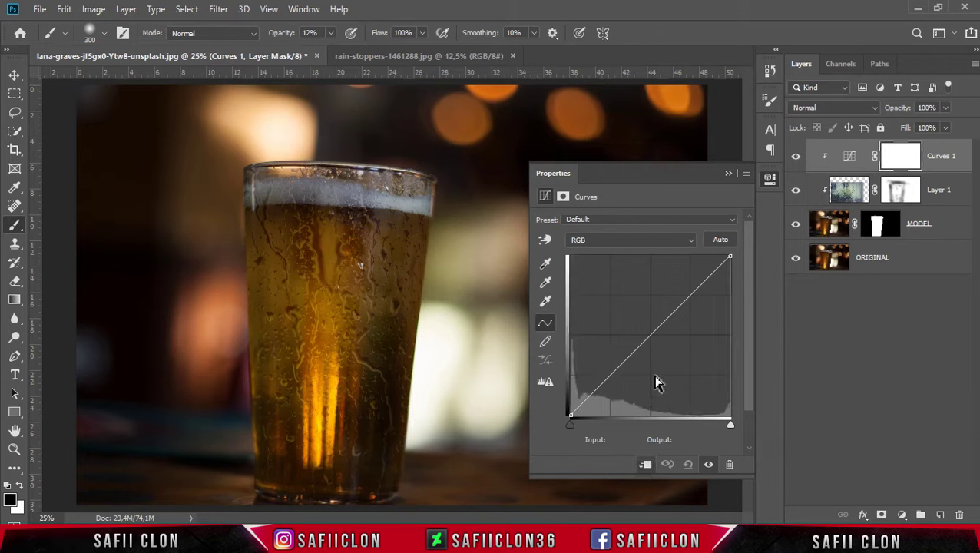
left_click(650, 336)
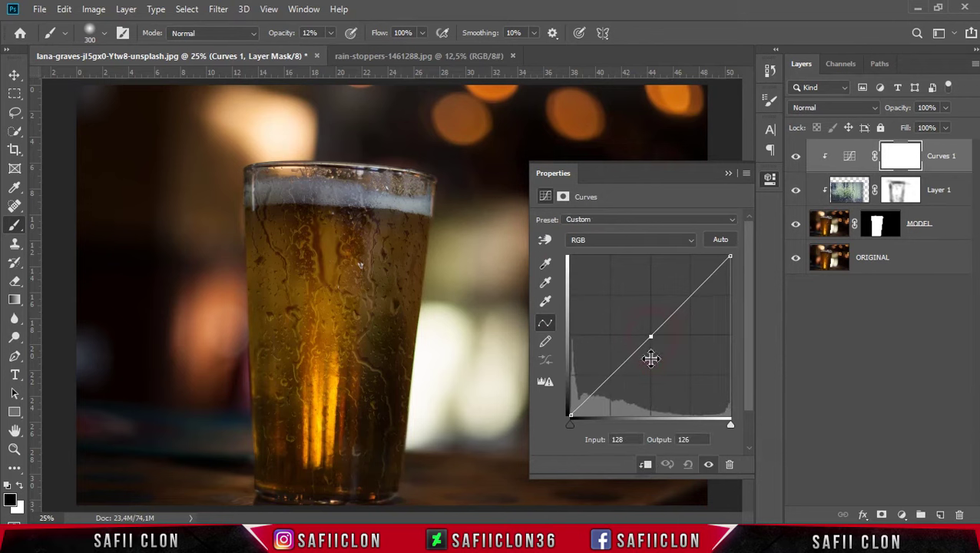
left_click_drag(624, 439, 595, 439)
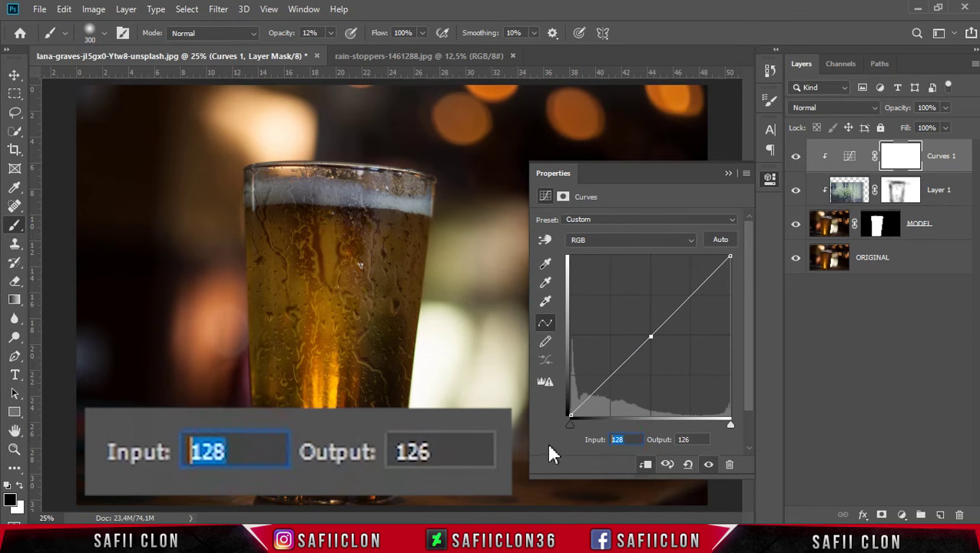
type("147")
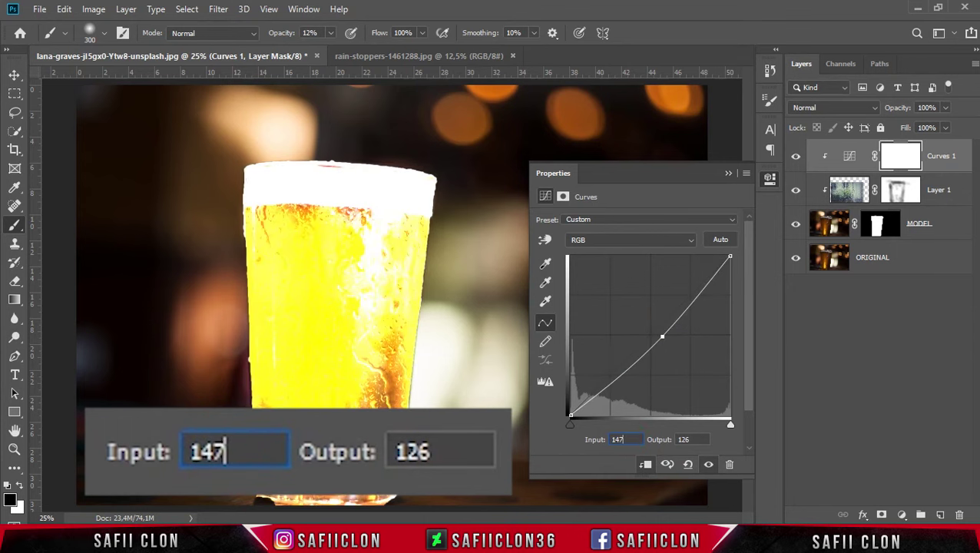
left_click_drag(696, 439, 675, 439)
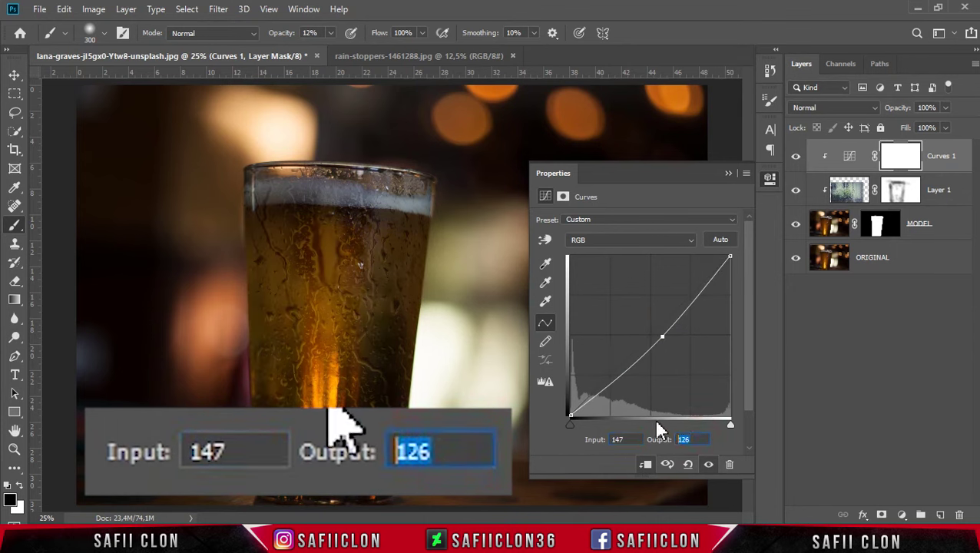
type("112")
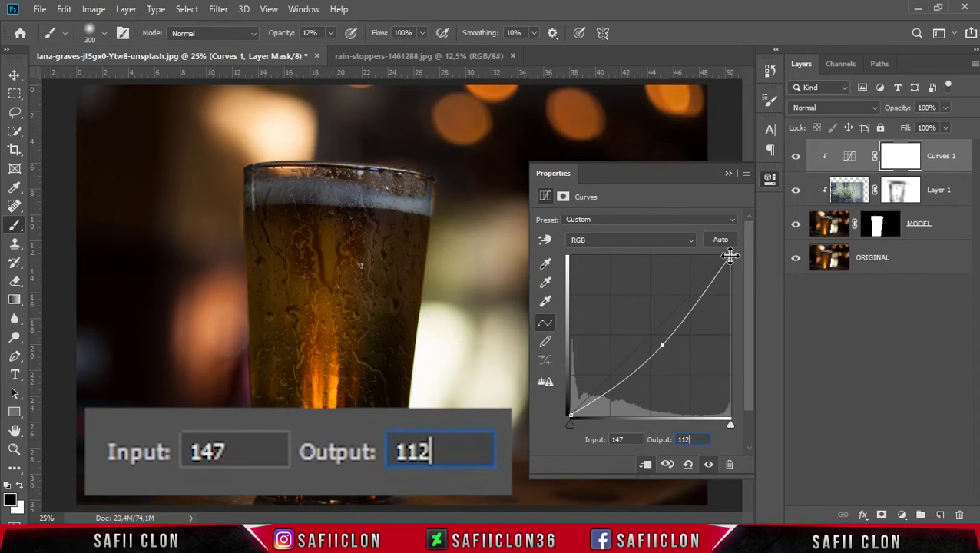
Step: Set the curve's top point output to 220
left_click(729, 256)
double_click(618, 439)
left_click(701, 439)
double_click(700, 439)
type("220")
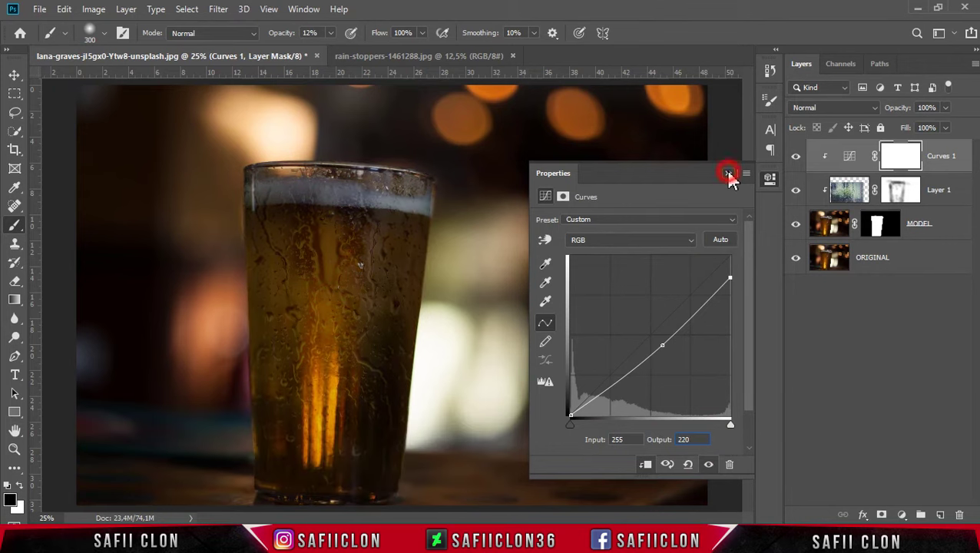
left_click(729, 175)
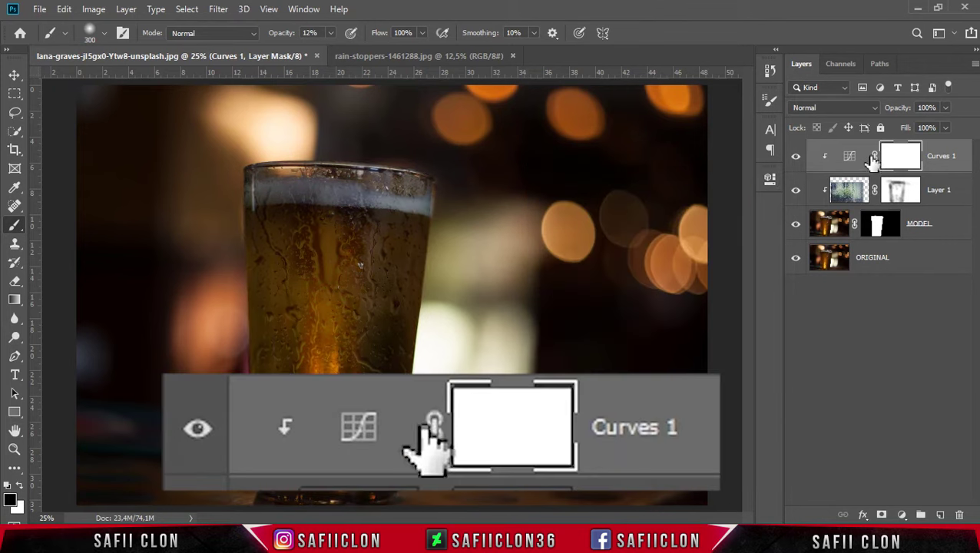
Step: Fill the Curves 1 mask black and set up a soft round white brush at 17% opacity
left_click(898, 154)
key("ctrl+i")
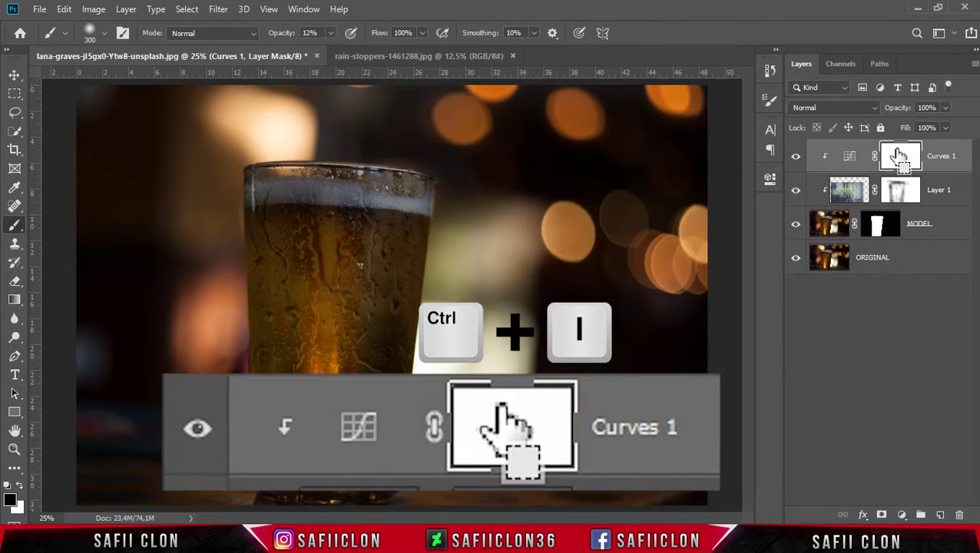
key("ctrl+i")
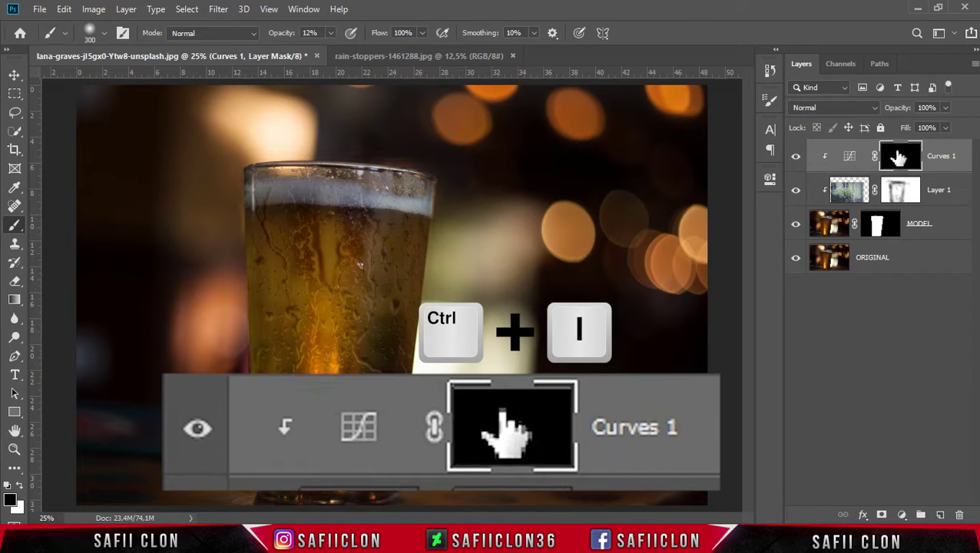
right_click(14, 225)
left_click(65, 221)
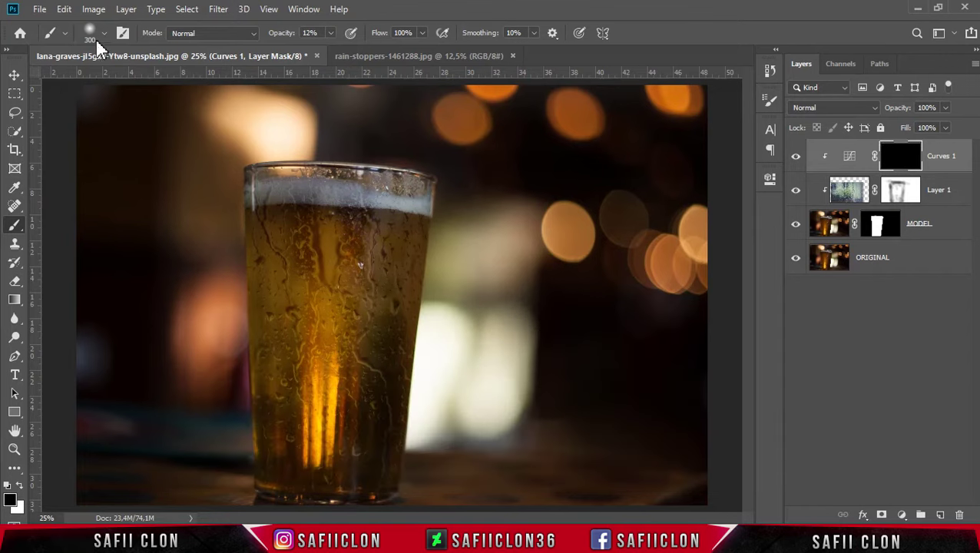
left_click(106, 33)
left_click(60, 201)
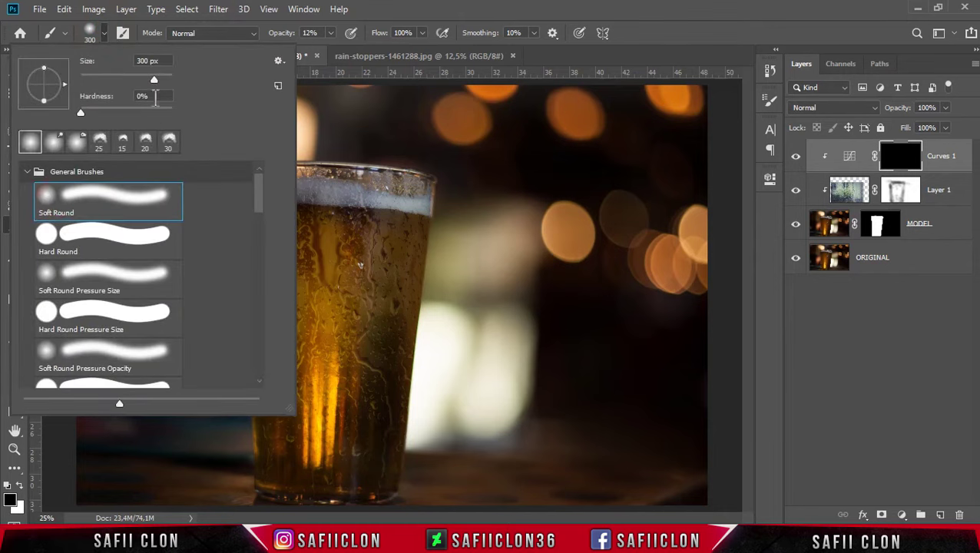
left_click(106, 35)
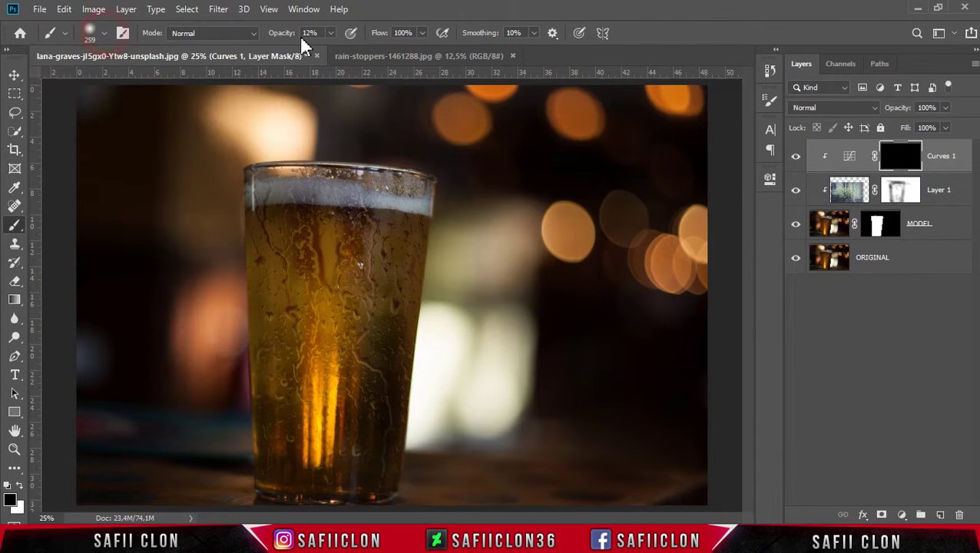
left_click(330, 34)
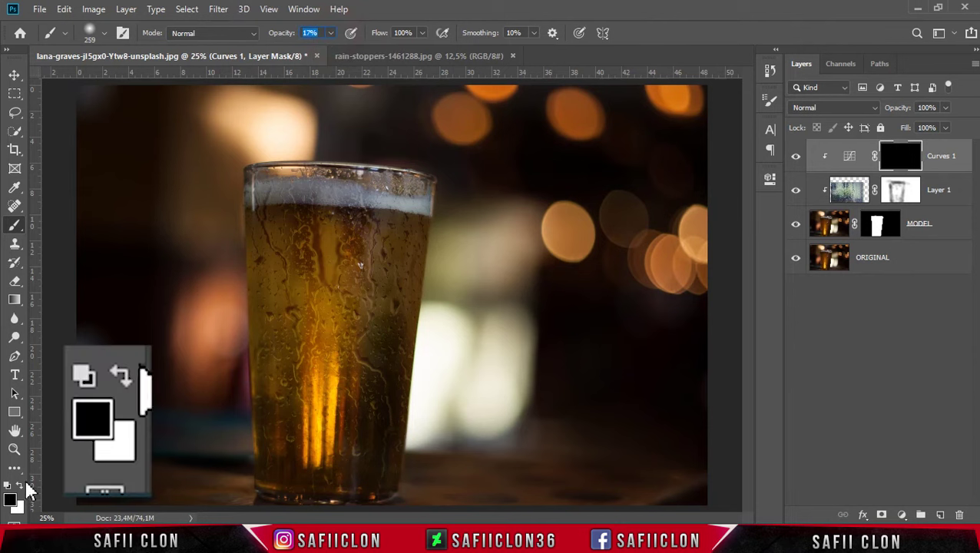
left_click(20, 485)
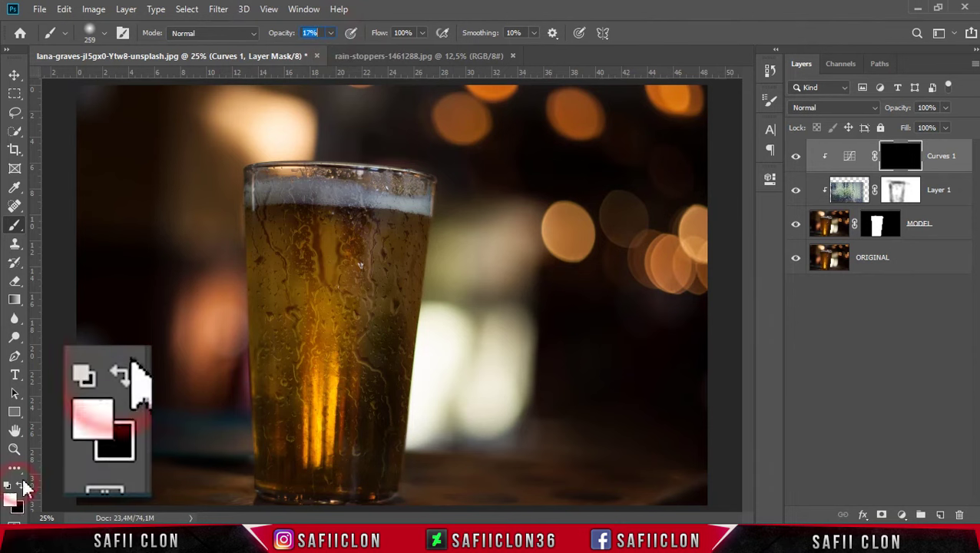
key("bracketright")
Step: Paint the darkening back along the glass's left, right and upper edges
mouse_move(236, 245)
left_mouse_down()
mouse_move(233, 184)
mouse_move(239, 483)
left_mouse_up()
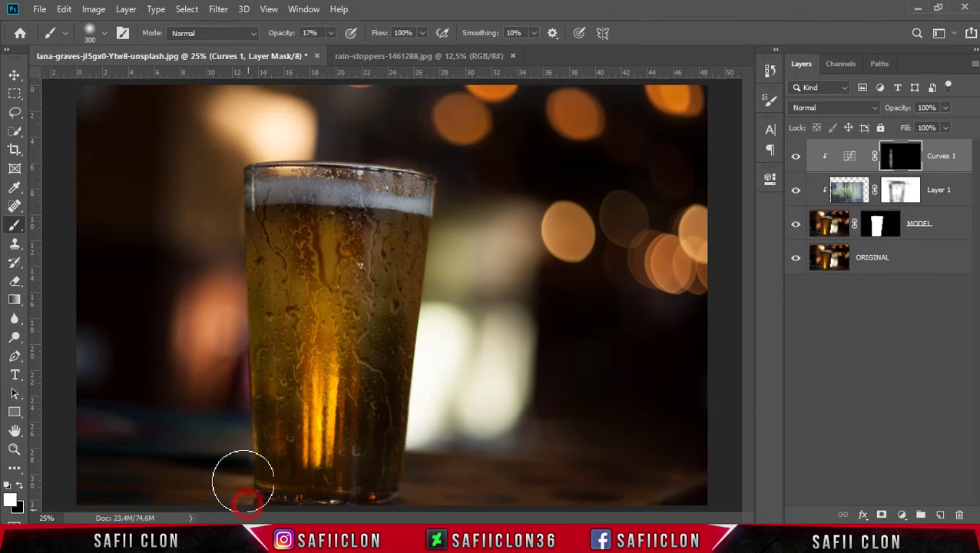
left_click_drag(238, 483, 239, 239)
key("bracketright")
key("bracketright")
key("bracketright")
mouse_move(438, 218)
left_mouse_down()
mouse_move(438, 403)
mouse_move(426, 458)
mouse_move(465, 171)
mouse_move(426, 455)
mouse_move(376, 495)
mouse_move(257, 476)
left_mouse_up()
left_click_drag(468, 198, 240, 295)
mouse_move(210, 338)
left_mouse_down()
mouse_move(204, 372)
mouse_move(289, 370)
left_mouse_up()
key("bracketleft")
key("bracketleft")
key("bracketleft")
mouse_move(356, 223)
left_mouse_down()
mouse_move(302, 251)
mouse_move(290, 230)
left_mouse_up()
left_click(388, 340)
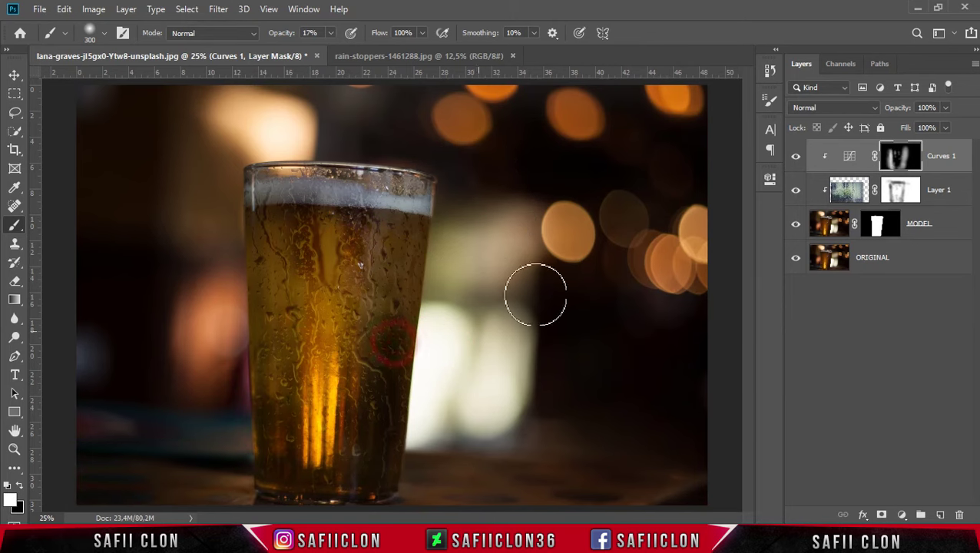
left_click(795, 158)
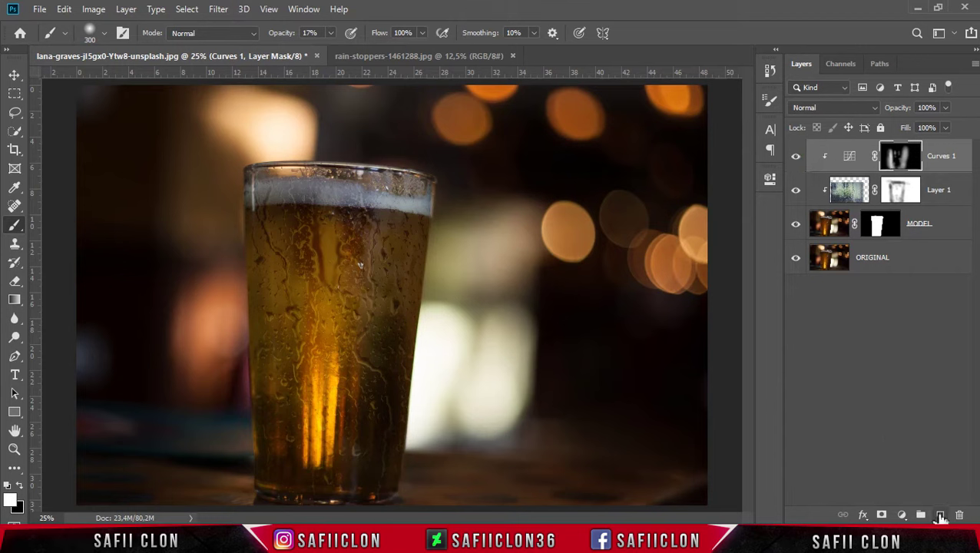
Step: Add an empty Layer 2 on top and choose the soft round brush
left_click(941, 515)
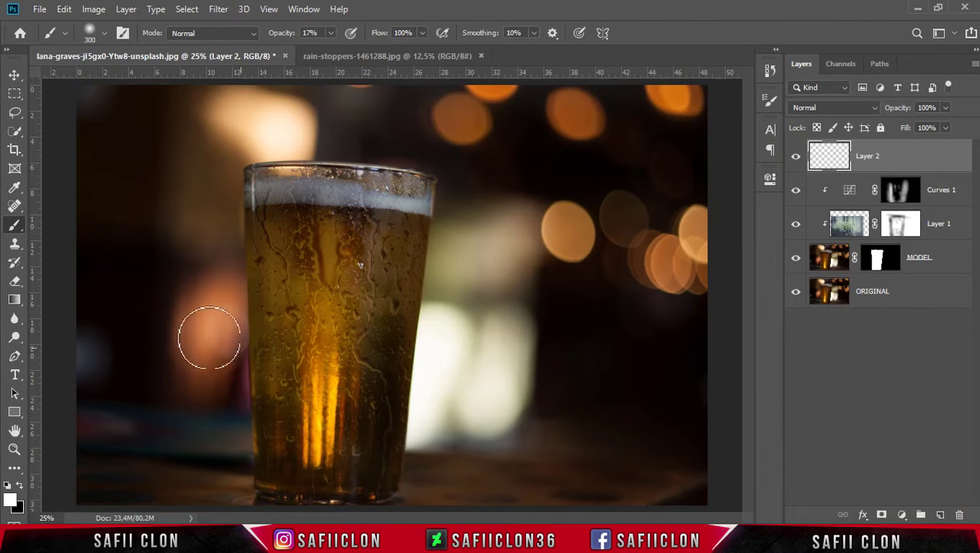
right_click(16, 225)
left_click(55, 226)
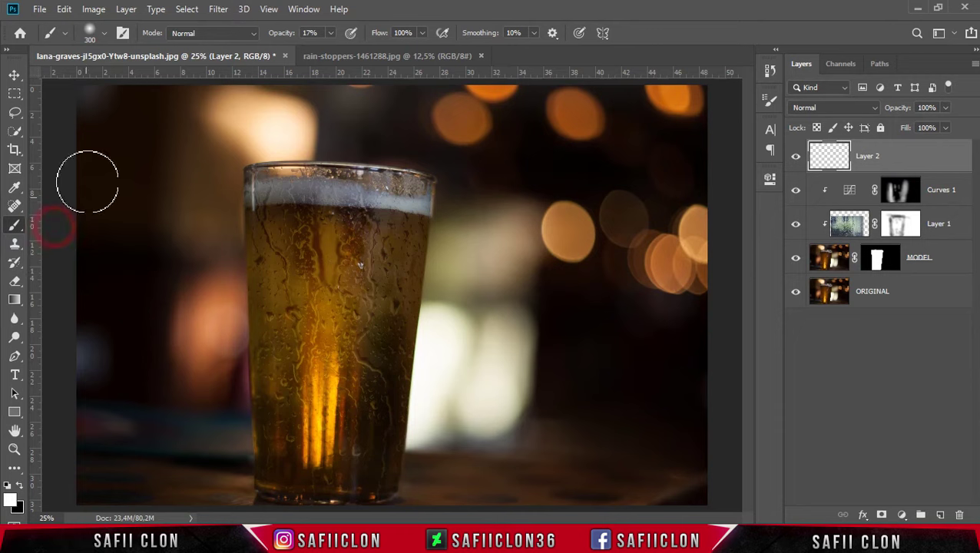
left_click(103, 33)
left_click(130, 198)
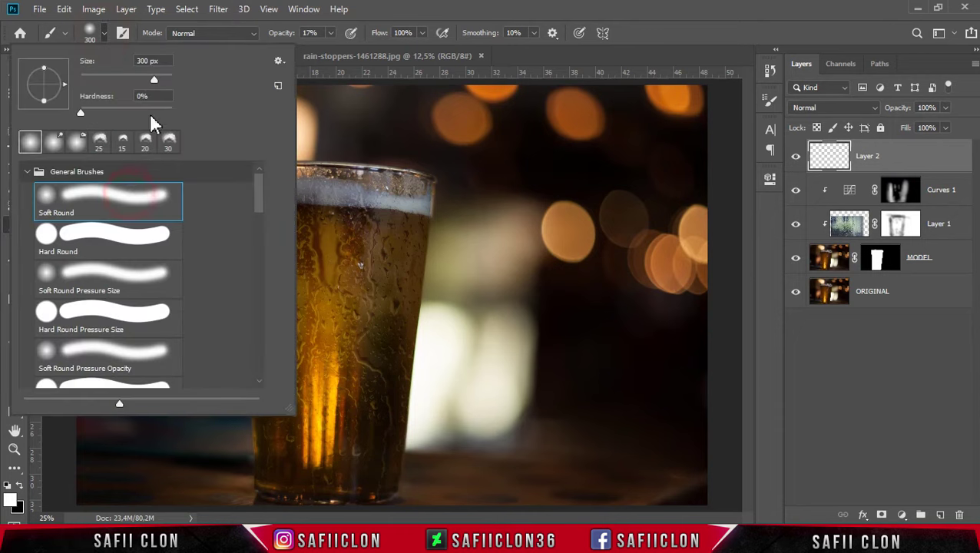
Step: Set the brush to 15% opacity with #ffffff white as the foreground colour
left_click(104, 34)
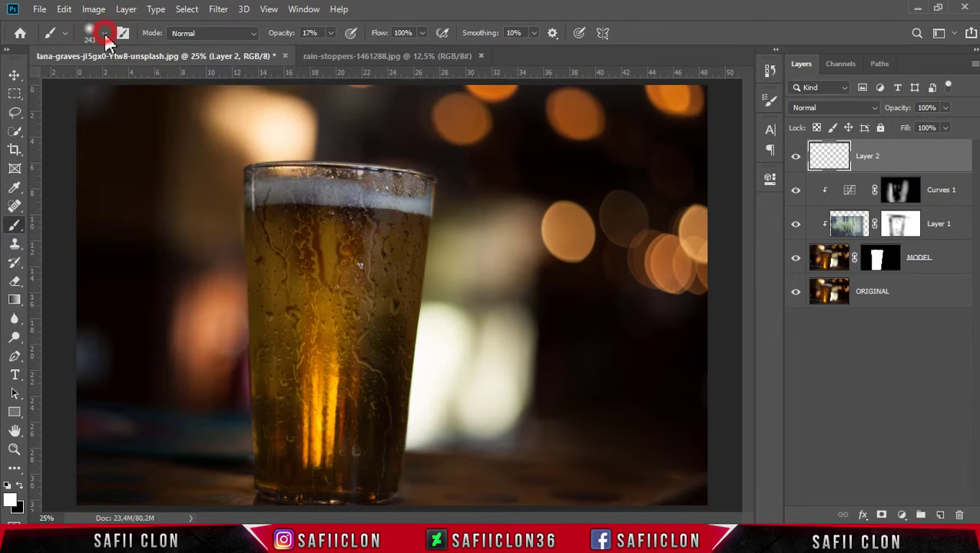
left_click(331, 33)
left_click(14, 503)
left_click_drag(668, 222, 597, 102)
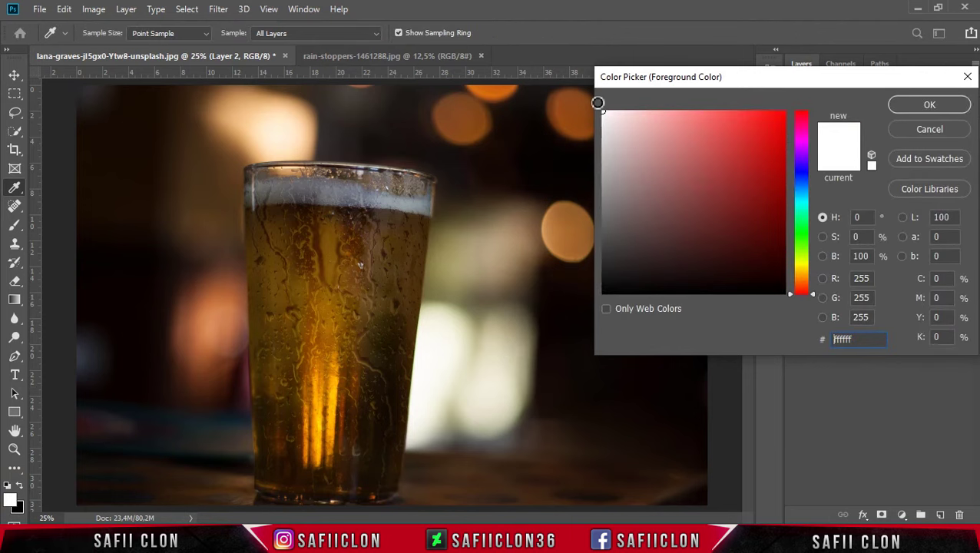
left_click(915, 107)
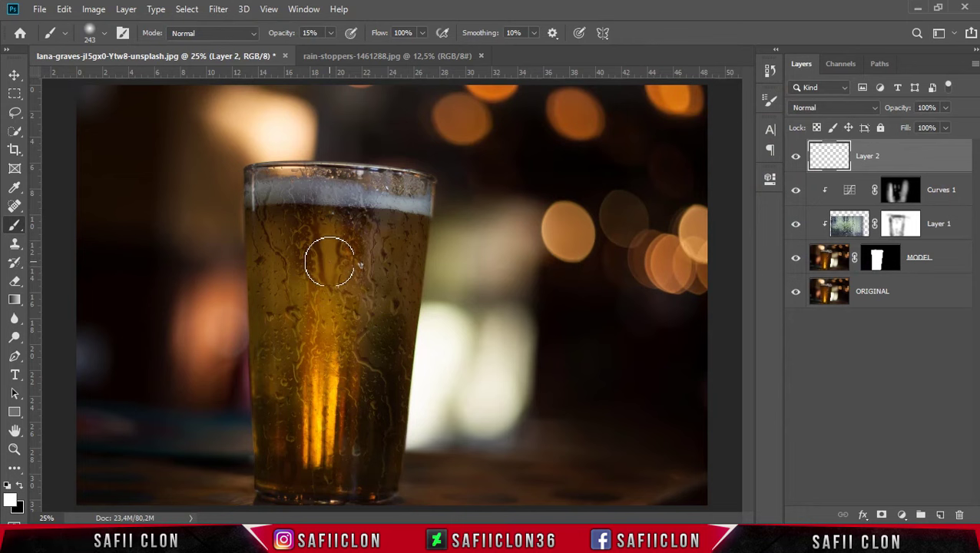
Step: Paint faint white highlight strokes down the centre of the glass
left_click_drag(326, 265, 323, 307)
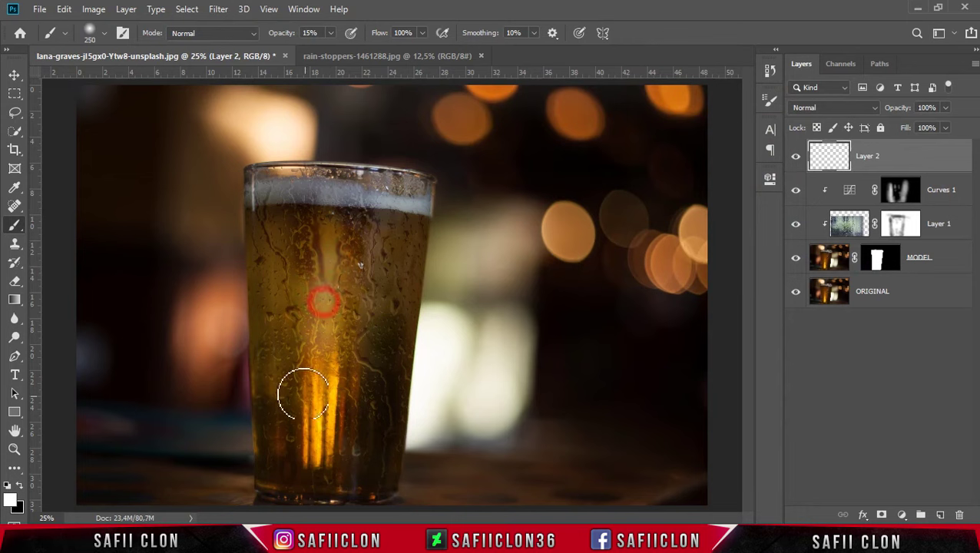
left_click_drag(322, 353, 325, 374)
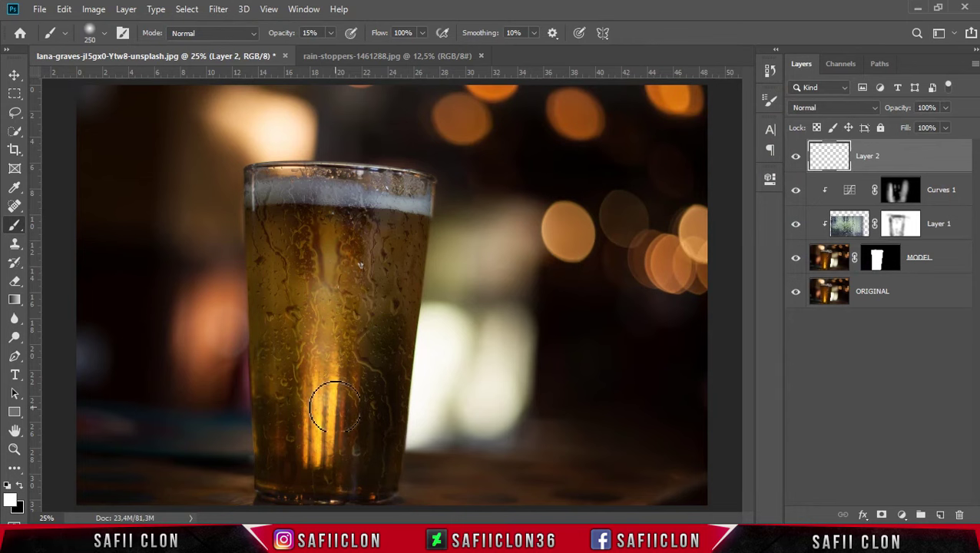
mouse_move(329, 231)
left_mouse_down()
mouse_move(335, 274)
mouse_move(357, 293)
mouse_move(328, 459)
left_mouse_up()
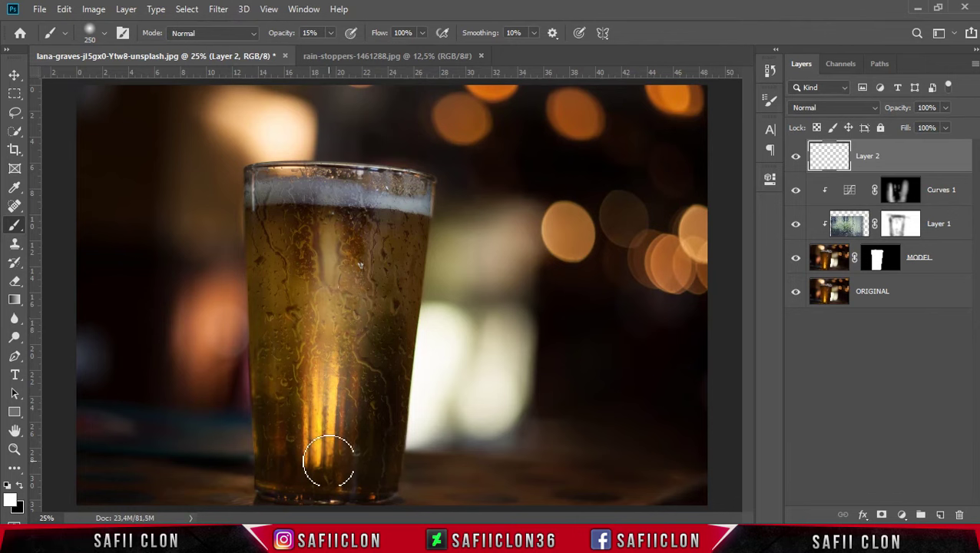
Step: Set Layer 2 to Overlay blending and paint a first white highlight stroke down the glass
left_click(835, 107)
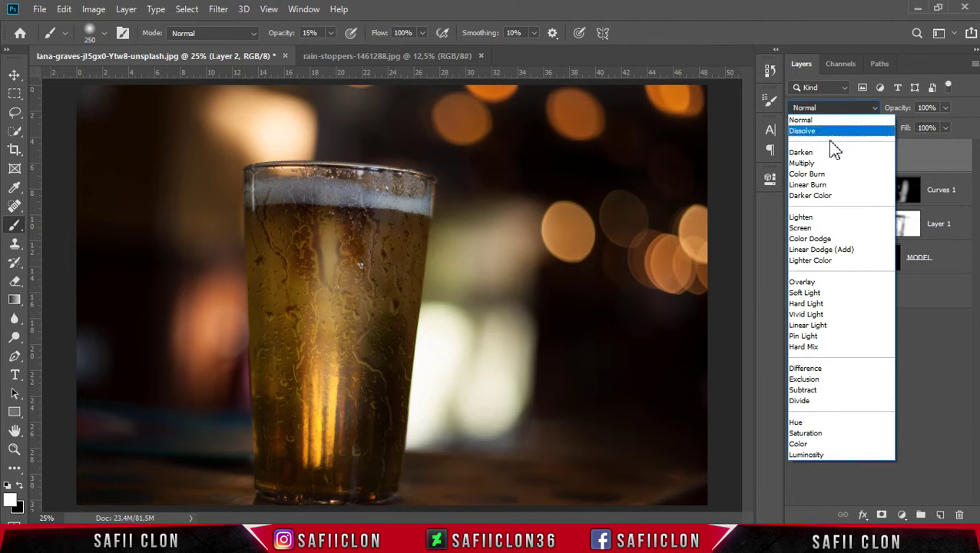
left_click(812, 282)
left_click(285, 256)
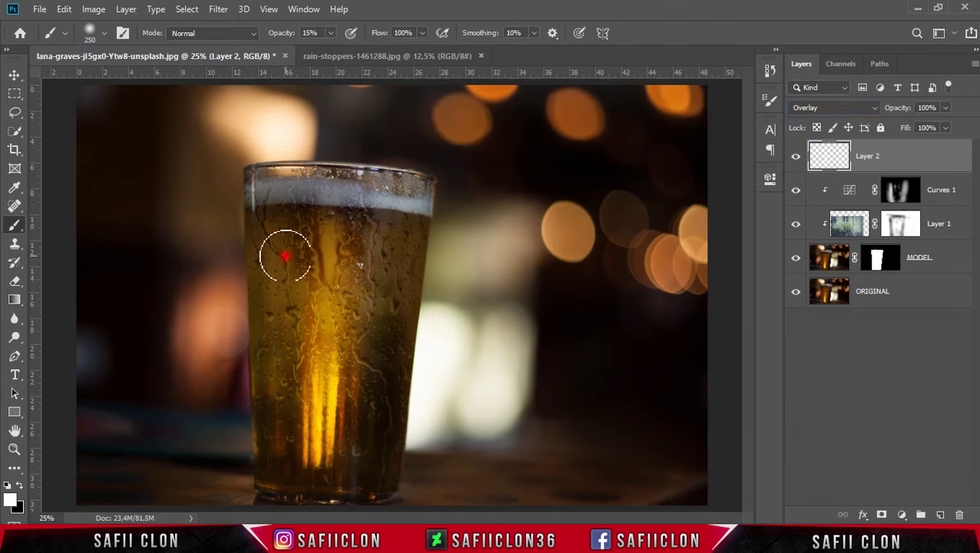
left_click_drag(284, 256, 295, 473)
Step: Paint faint white highlights across the glass body with a brush enlarged to 300–400
key("bracketright")
left_click(390, 305)
key("bracketright")
left_click_drag(356, 291, 356, 365)
left_click_drag(304, 243, 285, 318)
key("bracketleft")
key("bracketleft")
key("bracketleft")
Step: Brighten the foam band at the glass top, then toggle Layer 2 to compare before and after
left_click(357, 201)
left_click_drag(339, 196, 295, 191)
key("bracketright")
key("bracketright")
mouse_move(414, 198)
left_mouse_down()
mouse_move(311, 201)
mouse_move(354, 203)
left_mouse_up()
left_click_drag(265, 188, 333, 177)
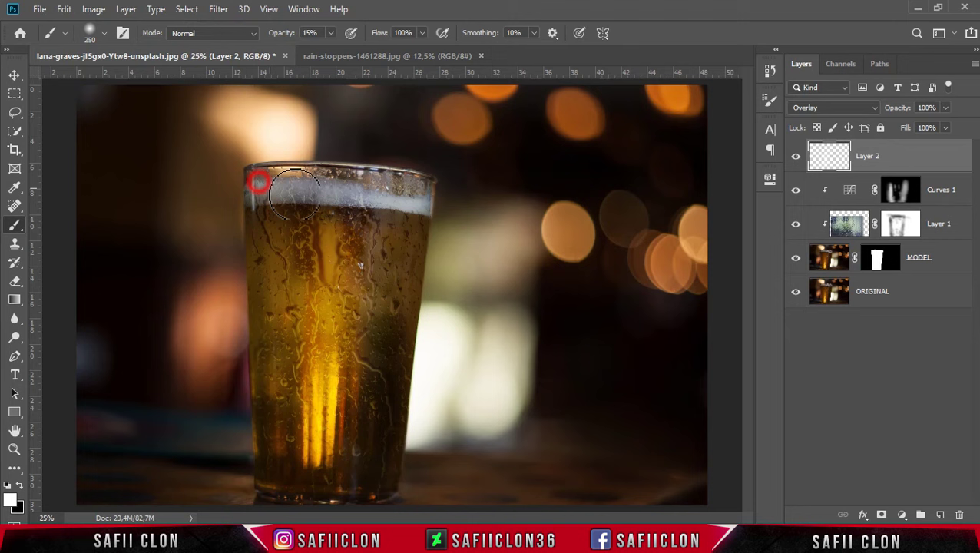
left_click(796, 158)
left_click(796, 158)
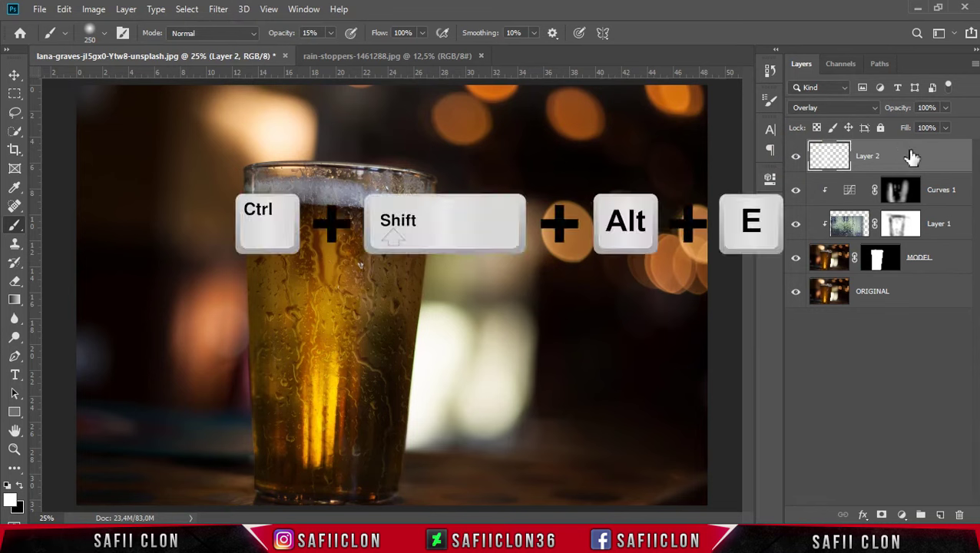
Step: Stamp all visible layers into a new layer named CAMERA RAW
key("ctrl+shift+alt+e")
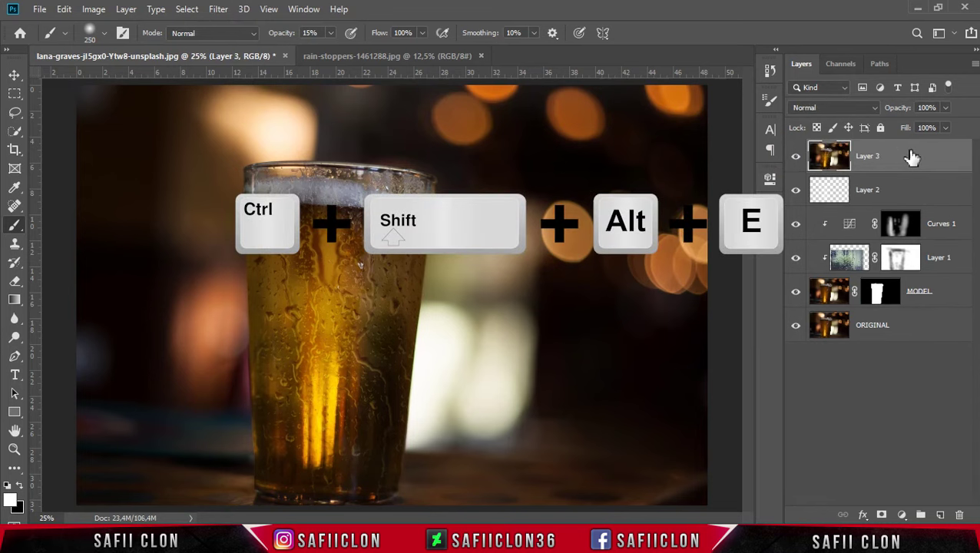
double_click(876, 157)
type("CAMERA RAW")
left_click(920, 158)
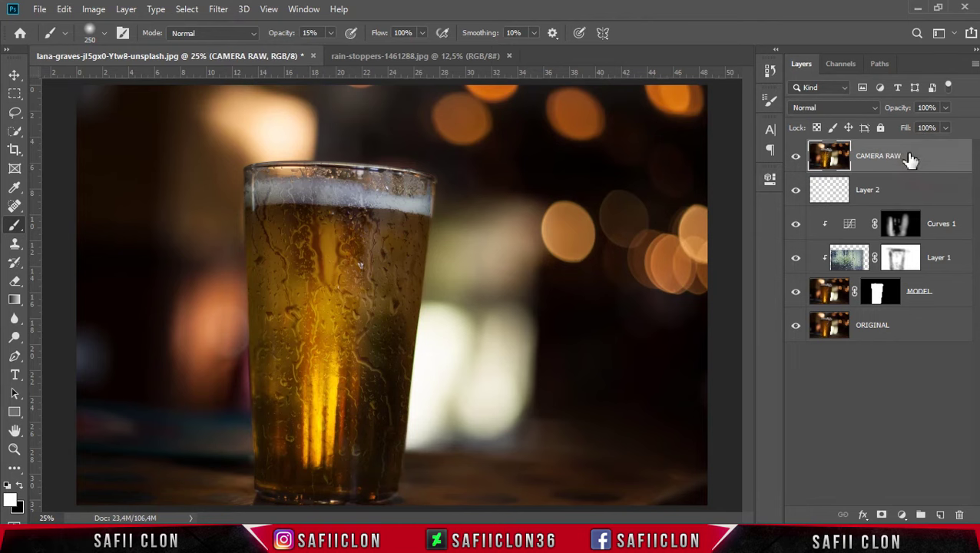
Step: Convert the CAMERA RAW layer to a Smart Object
right_click(912, 159)
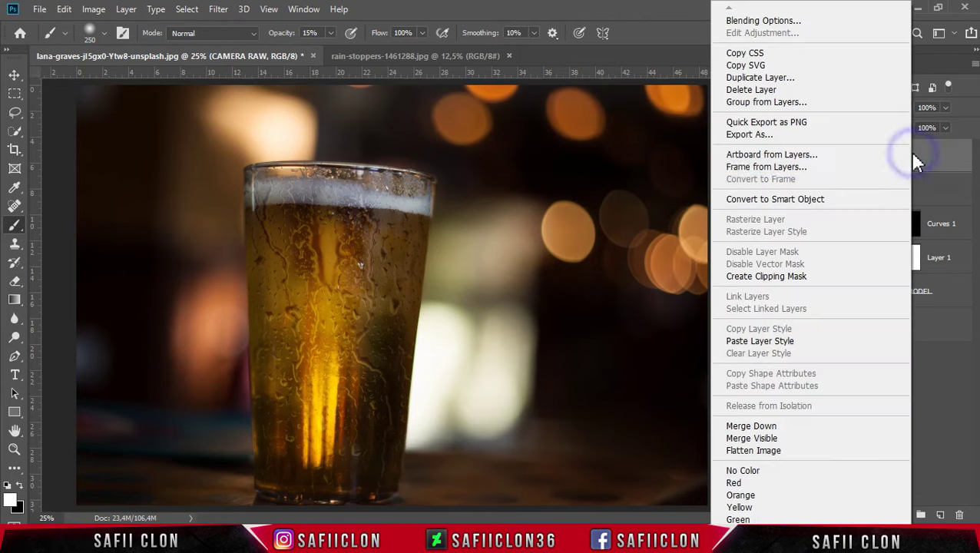
left_click(776, 199)
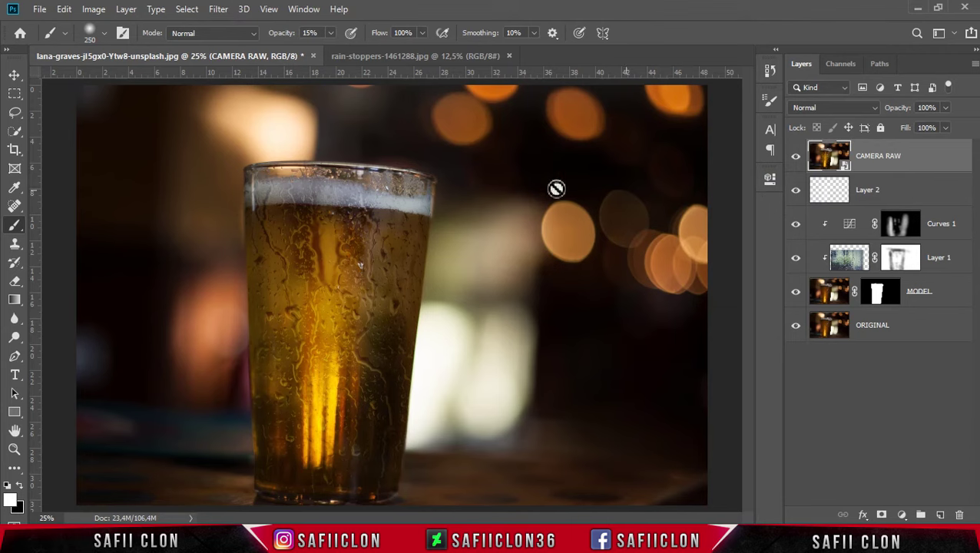
left_click(220, 11)
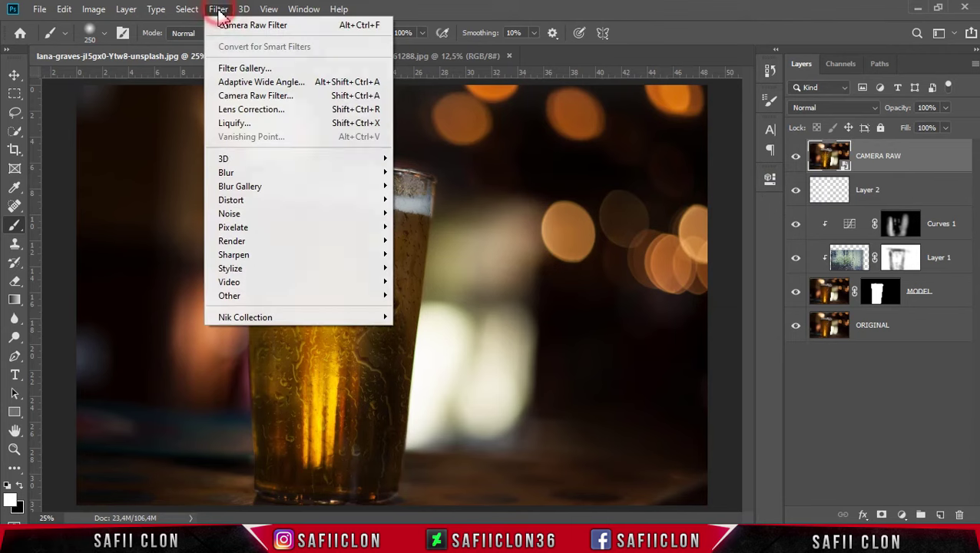
Step: In Camera Raw, set Temperature +23, Highlights -8, Whites +62 and Blacks -37
left_click(255, 95)
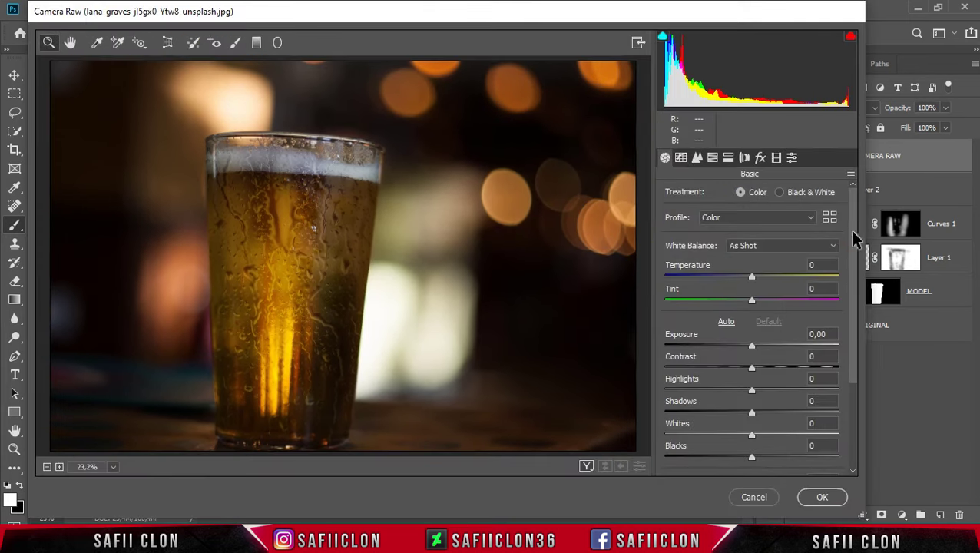
left_click_drag(856, 238, 855, 264)
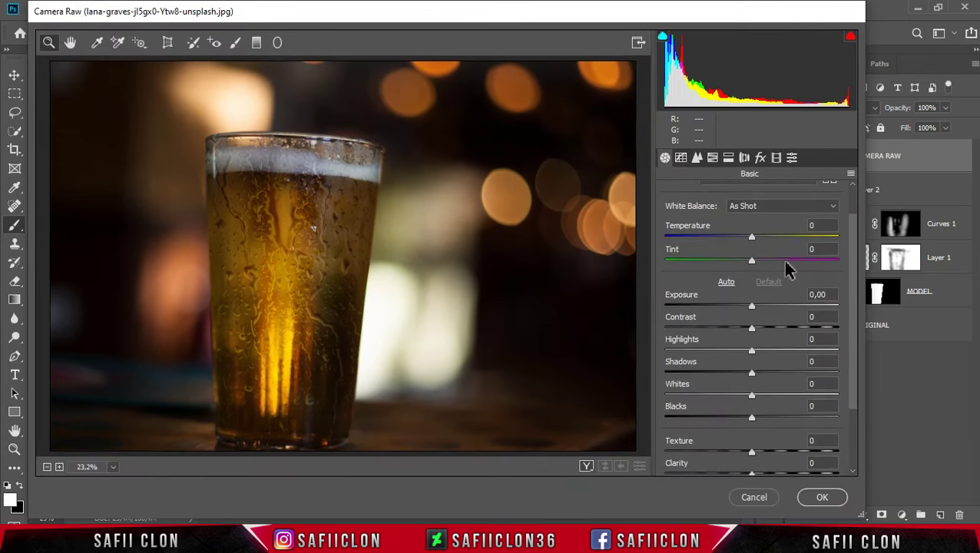
left_click_drag(751, 238, 771, 237)
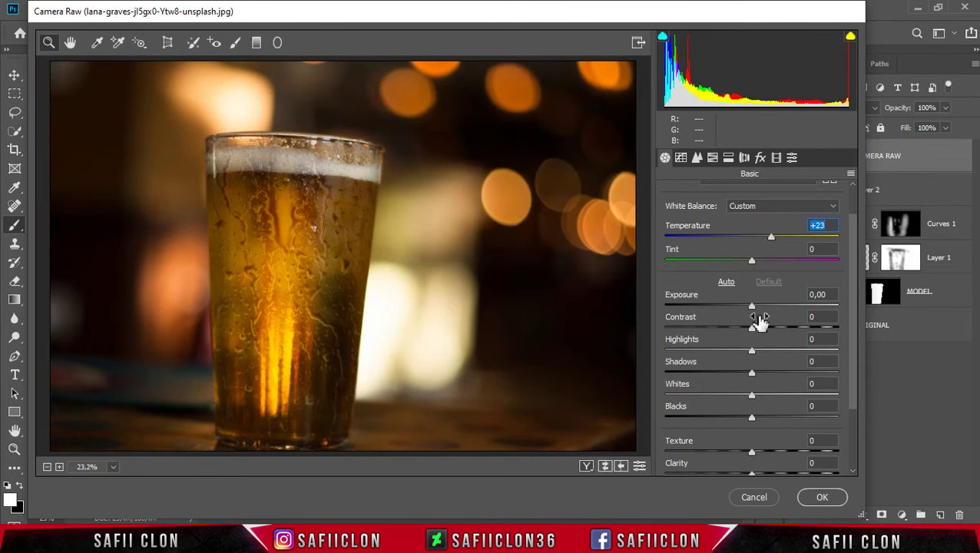
left_click_drag(746, 350, 801, 373)
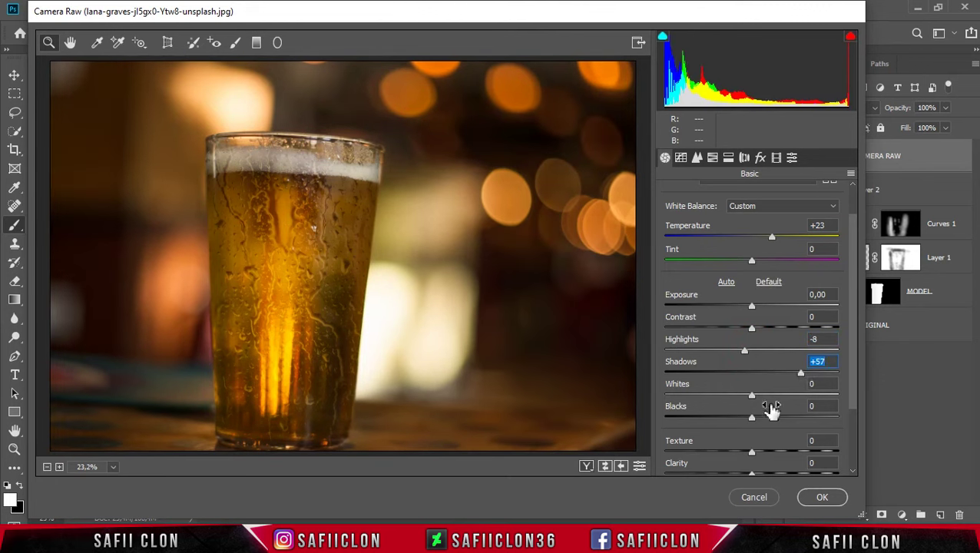
left_click_drag(760, 398, 808, 401)
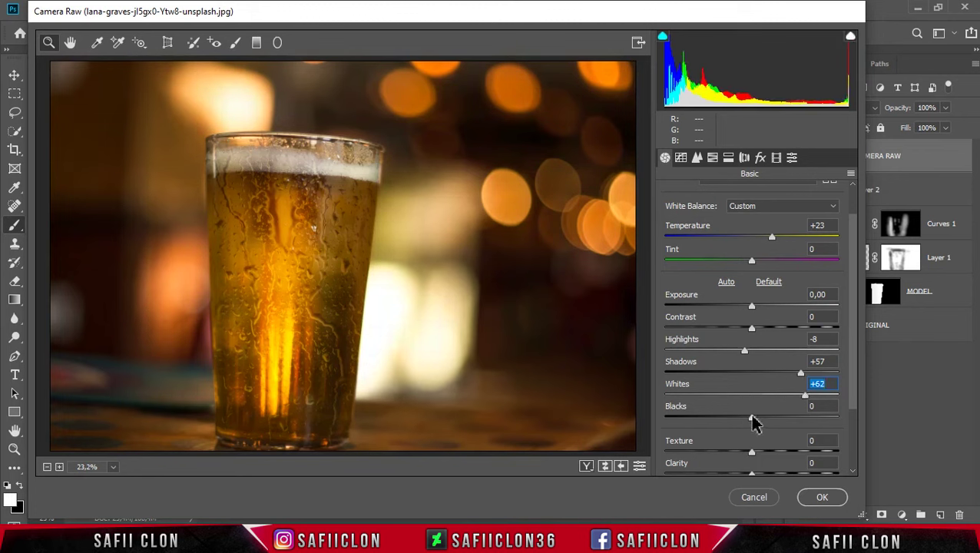
left_click_drag(750, 418, 719, 416)
Step: Raise Clarity to +48 and Dehaze to +2, preview before/after, and apply the filter
scroll(854, 433, "down", 1)
scroll(853, 441, "down", 2)
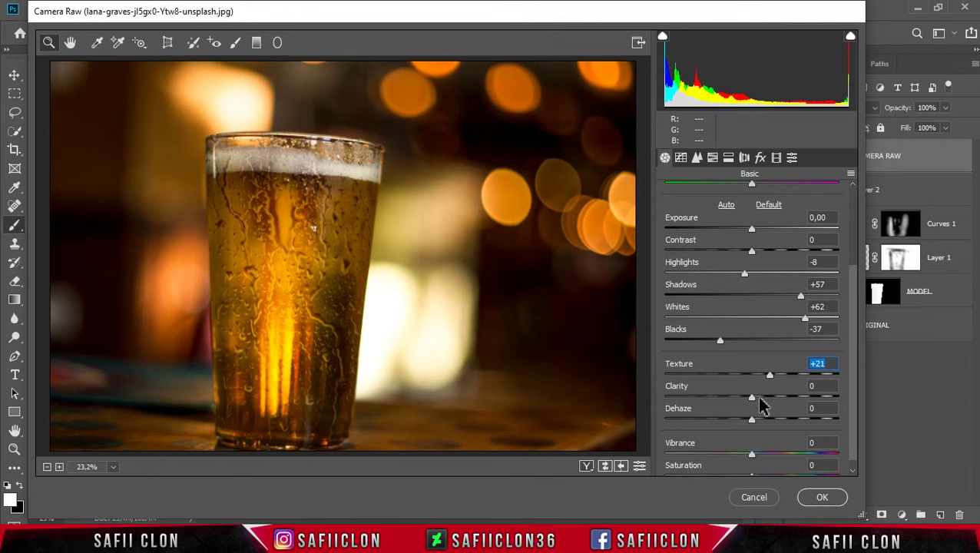
left_click_drag(765, 399, 777, 401)
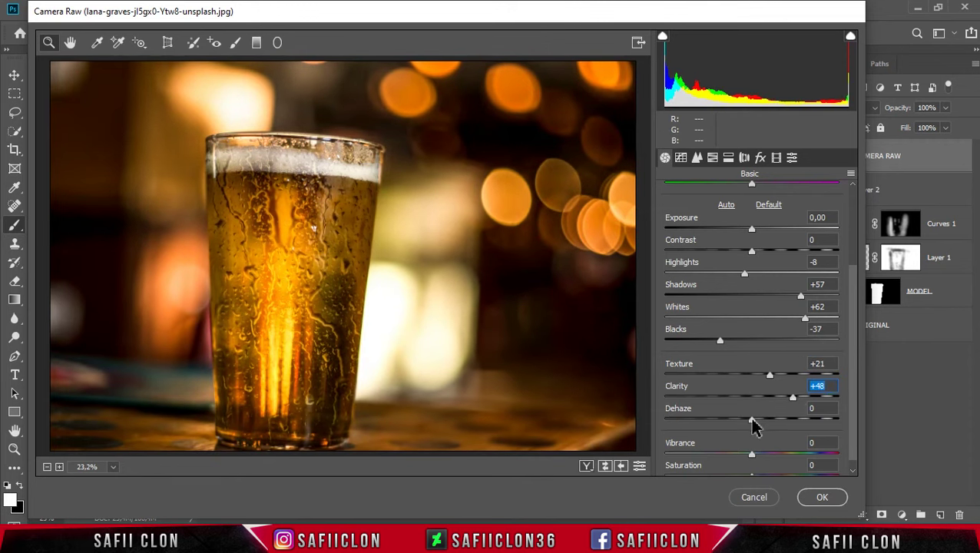
left_click_drag(755, 426, 752, 426)
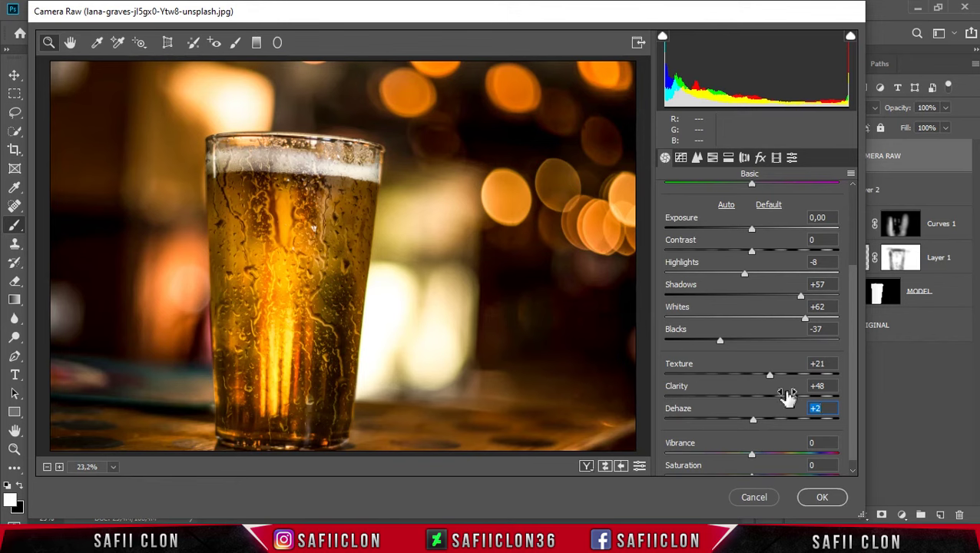
left_click(588, 466)
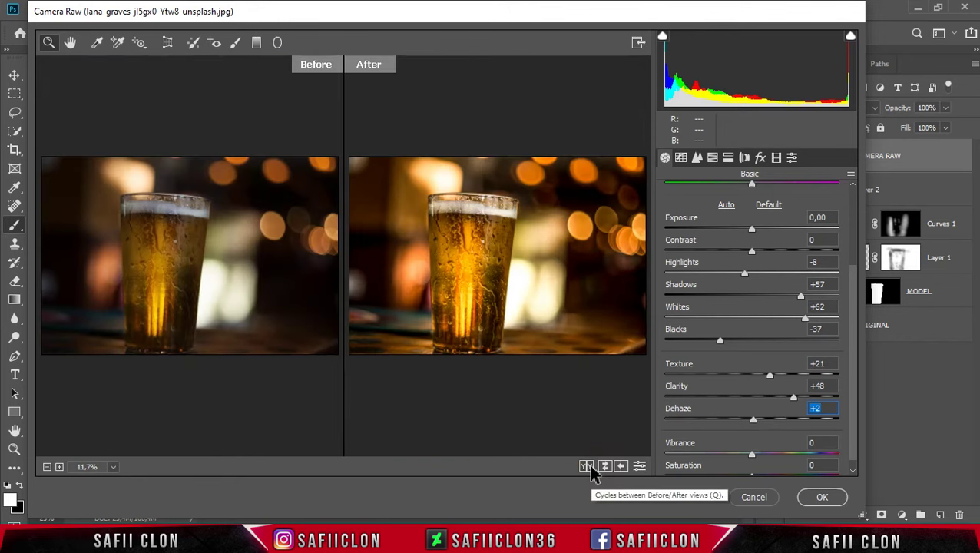
left_click(588, 466)
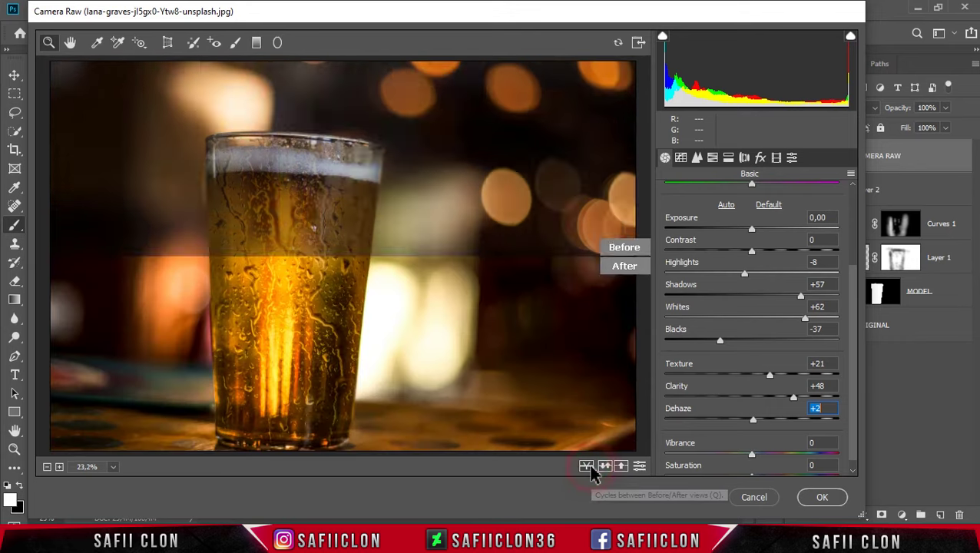
left_click(588, 466)
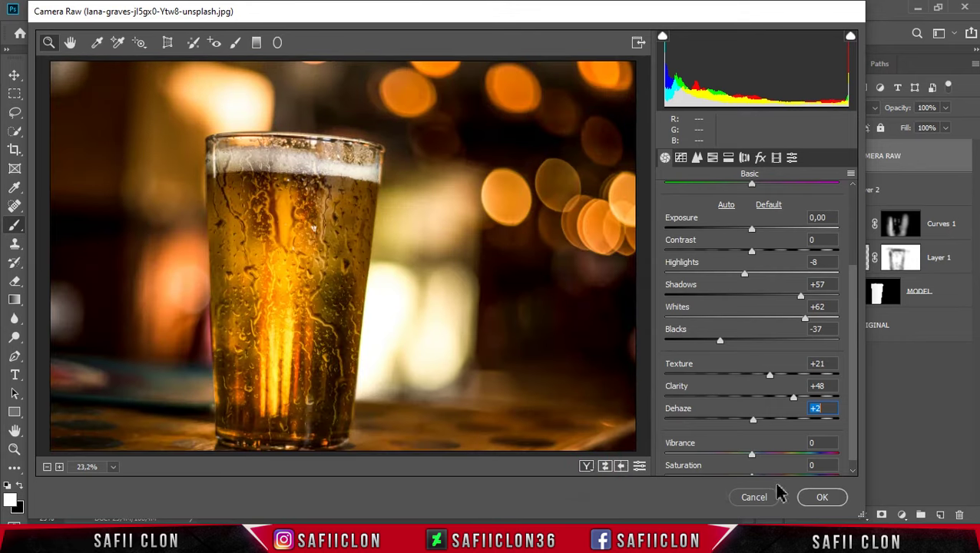
left_click(819, 497)
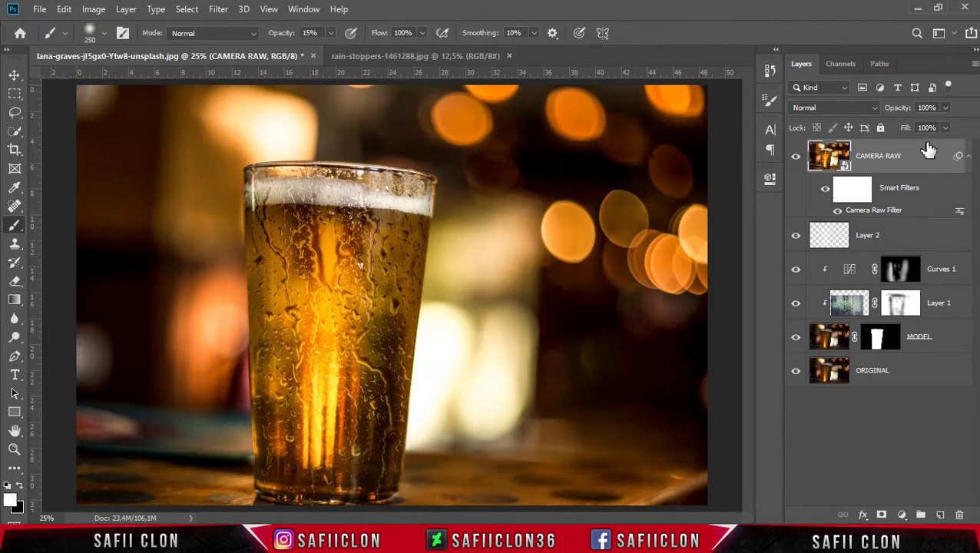
Step: Group the layers from CAMERA RAW down to MODEL into a group named EDIT
left_click(938, 336, "shift")
right_click(941, 336)
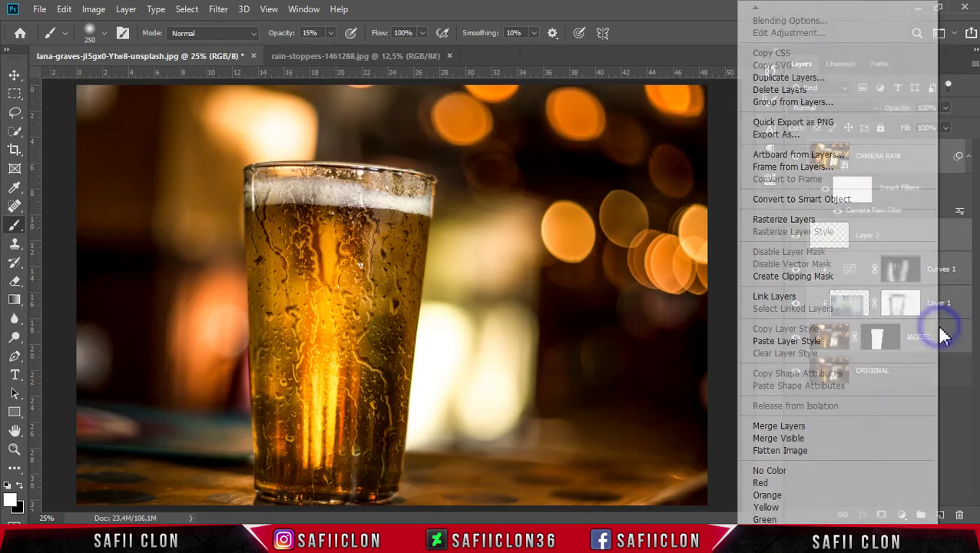
left_click(779, 104)
type("EDIT")
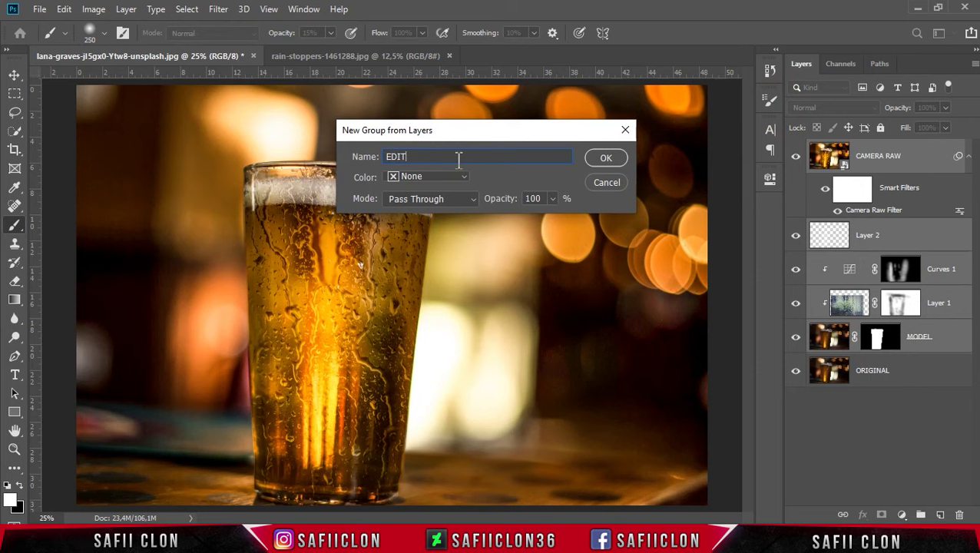
left_click(605, 160)
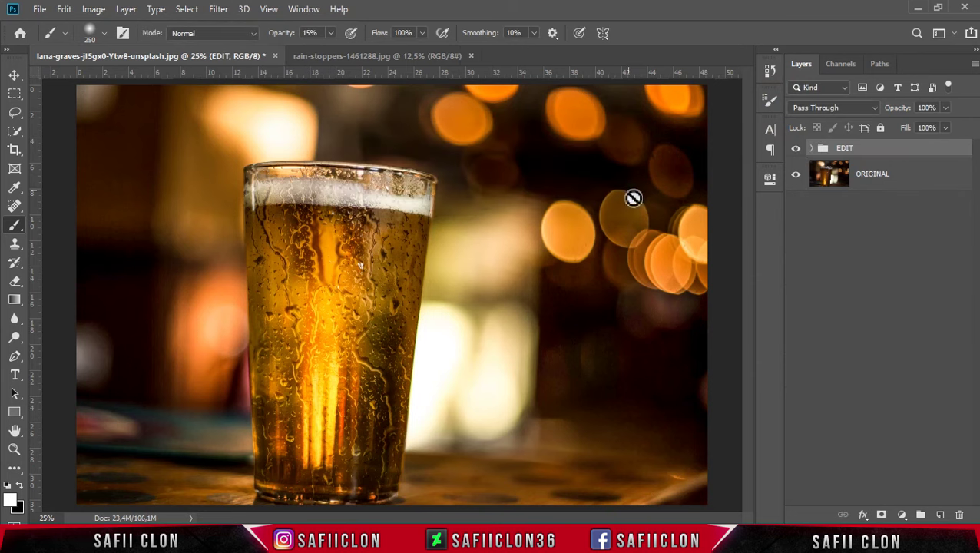
Step: Toggle the EDIT group's visibility and zoom in and out to compare before and after
left_click(796, 151)
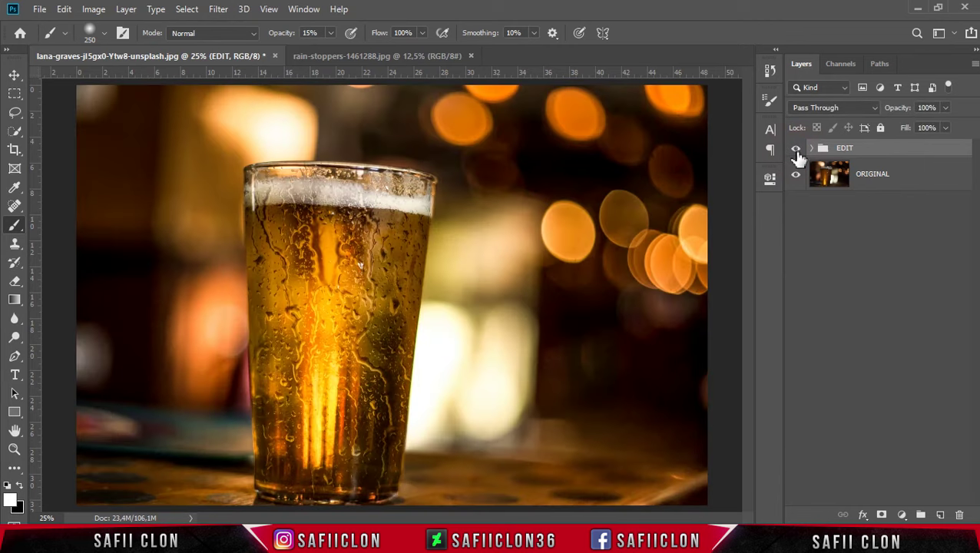
left_click(796, 151)
key("ctrl+minus")
key("ctrl+minus")
key("ctrl+plus")
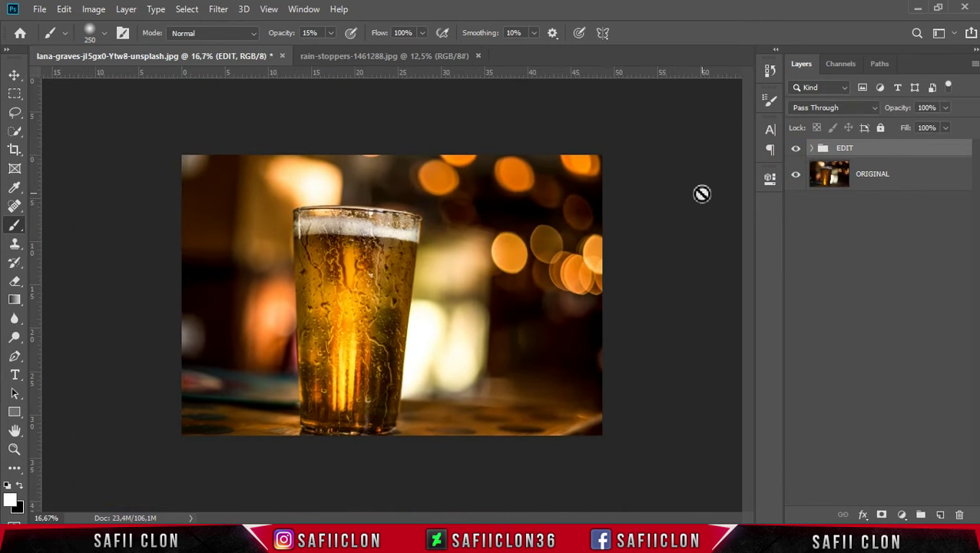
left_click(796, 150)
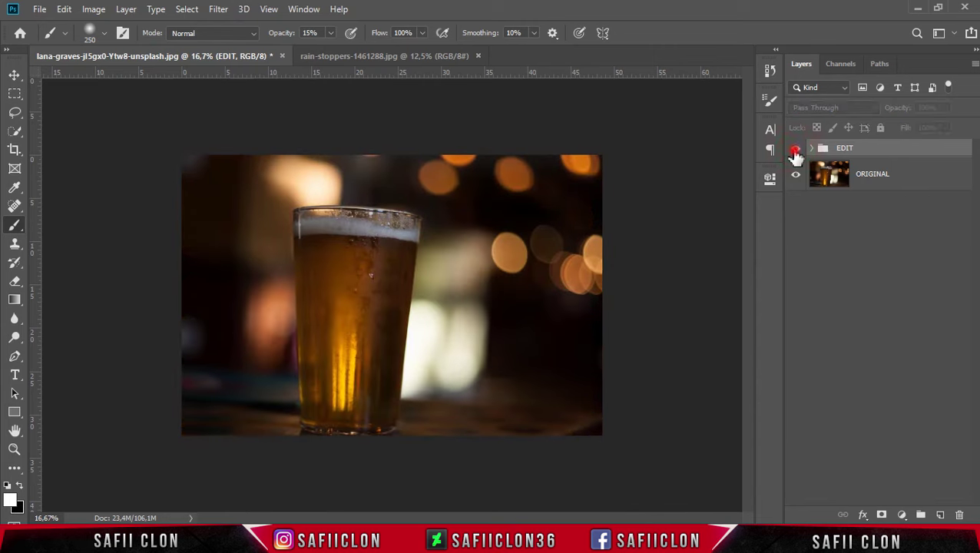
left_click(795, 150)
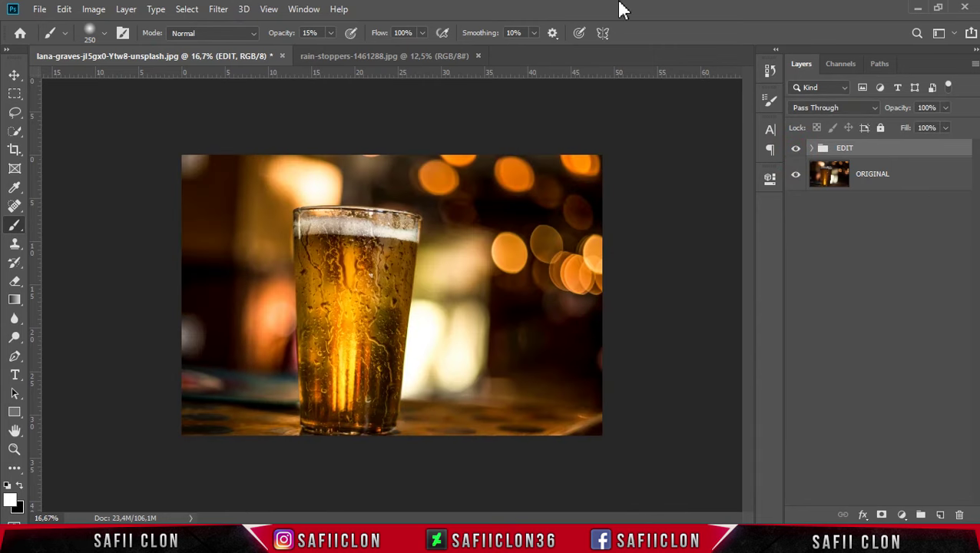
key("ctrl+plus")
key("ctrl+plus")
key("ctrl+plus")
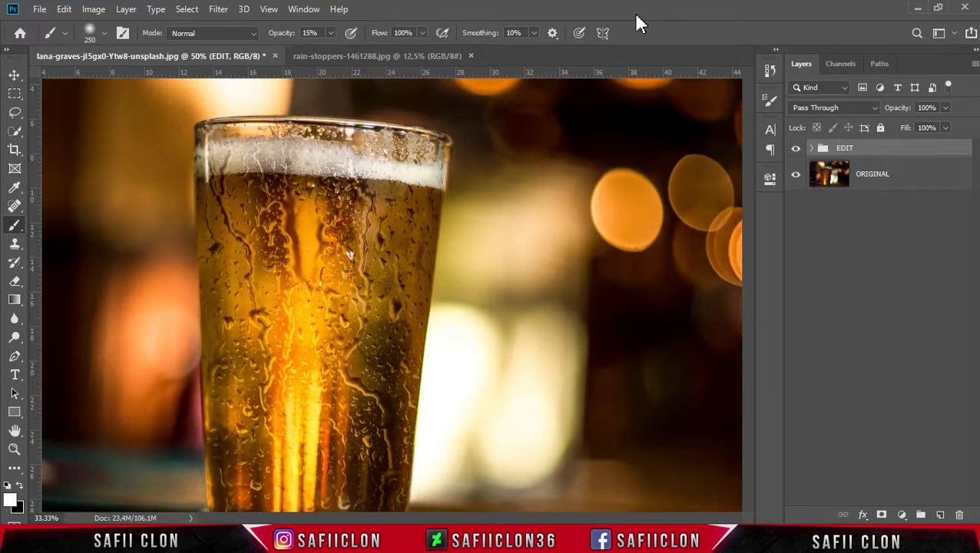
key("ctrl+minus")
key("ctrl+minus")
key("ctrl+plus")
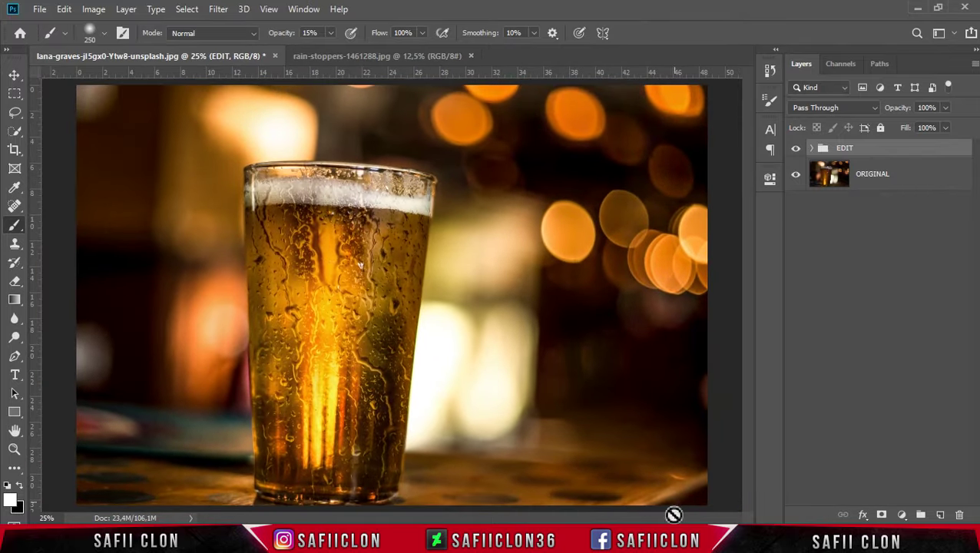